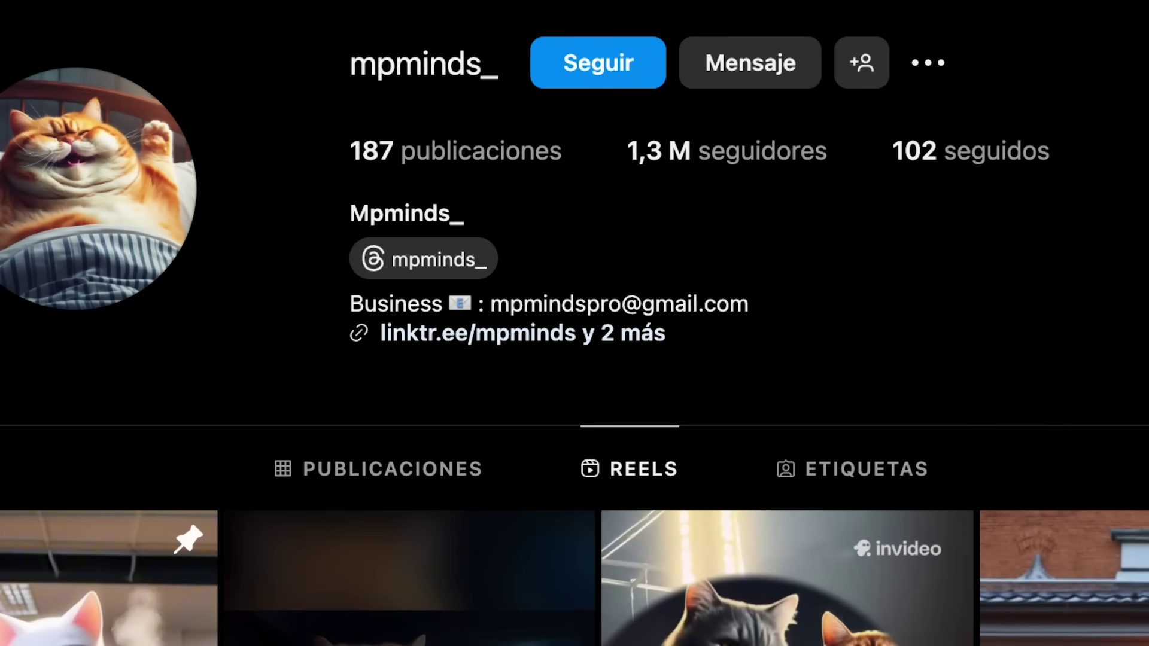
Play a cat reel, generate Tom preview images and listen to the uploaded song clip.
left_click(410, 599)
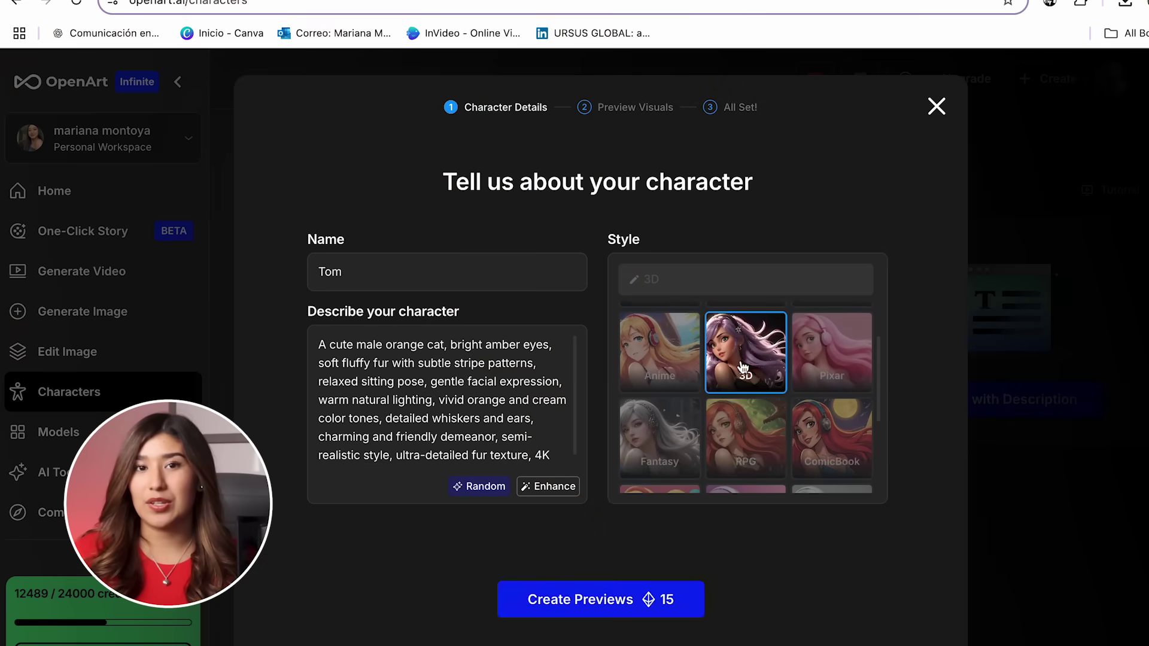
left_click(568, 599)
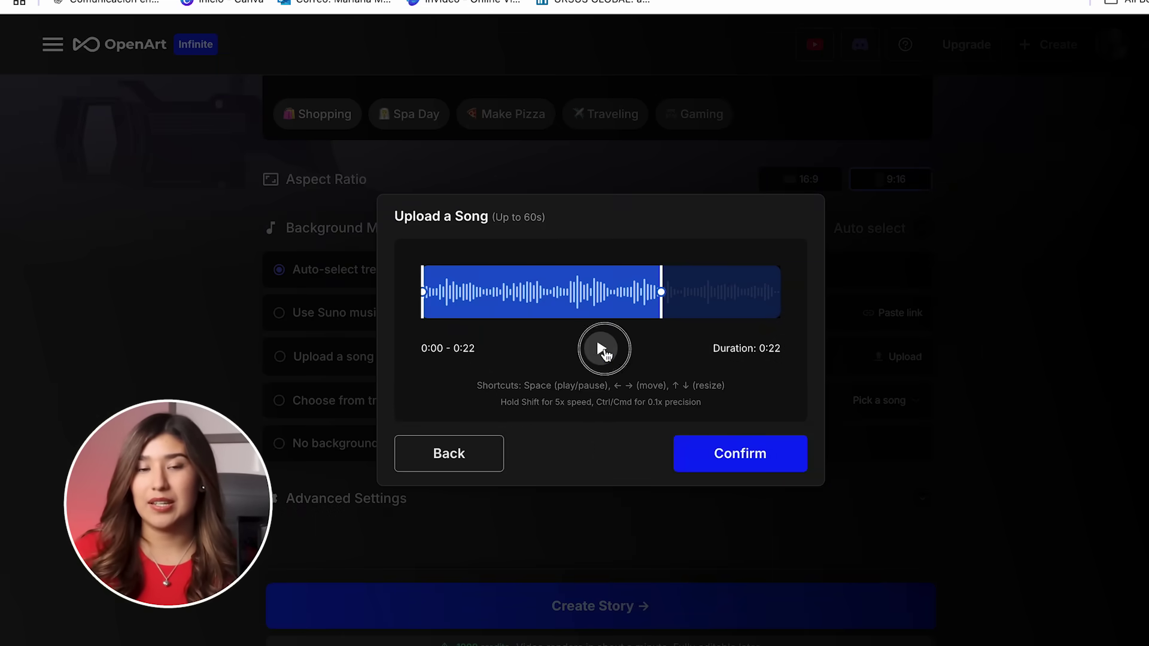
left_click(603, 349)
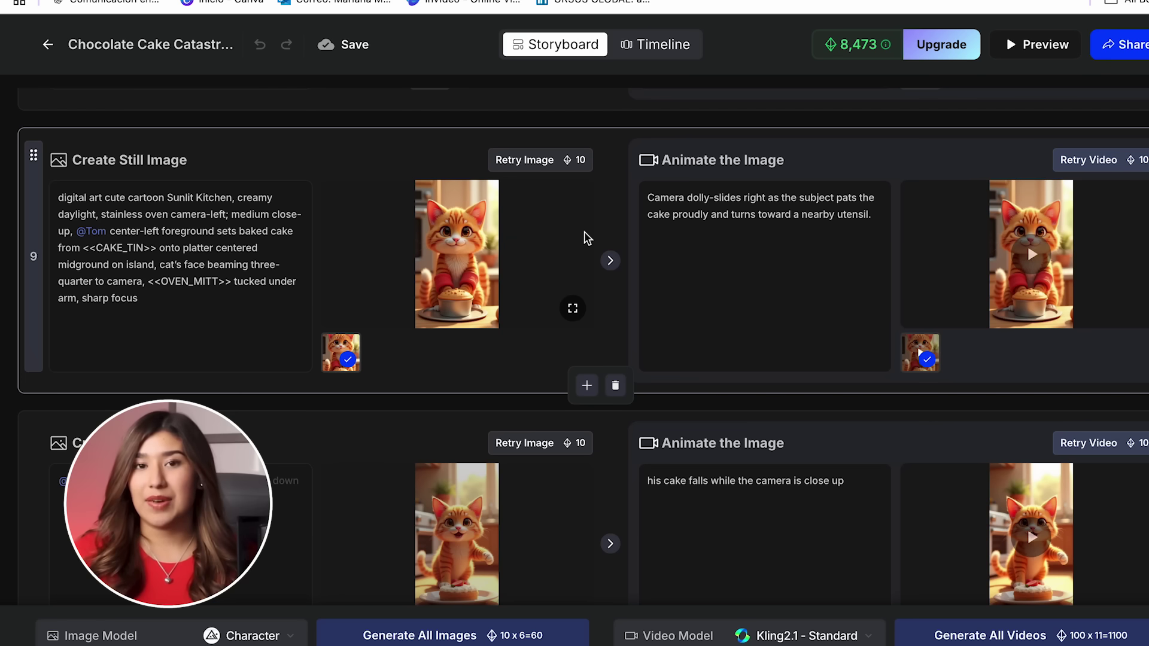
Delete the '<<OVEN_MITT>> tucked under arm, sharp focus' ending from scene 9's prompt and retry its image.
left_click_drag(138, 297, 149, 283)
key("BackSpace")
left_click(554, 162)
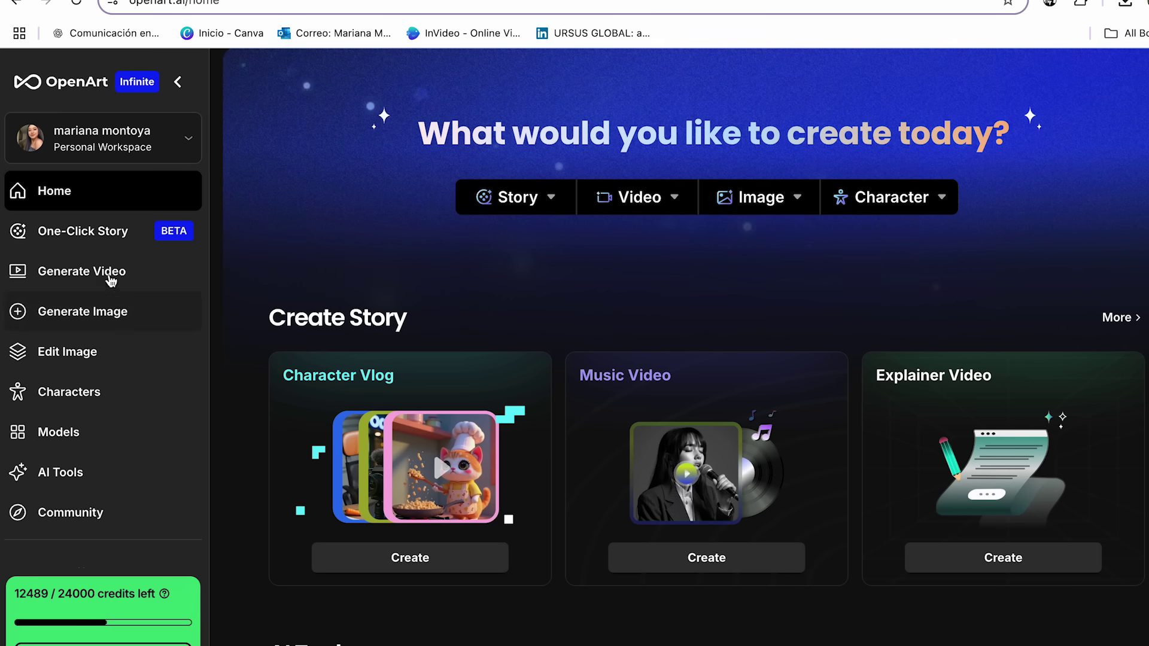
Start a new Character Vlog from the One-Click Story page.
left_click(64, 231)
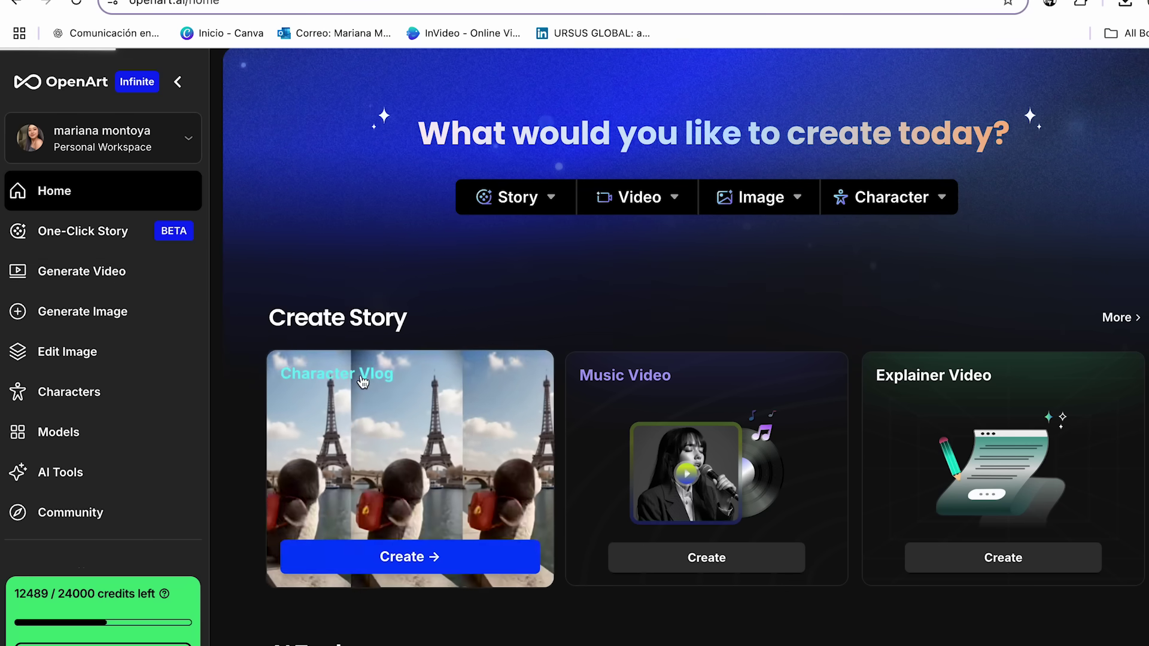
scroll(362, 382, "down", 1)
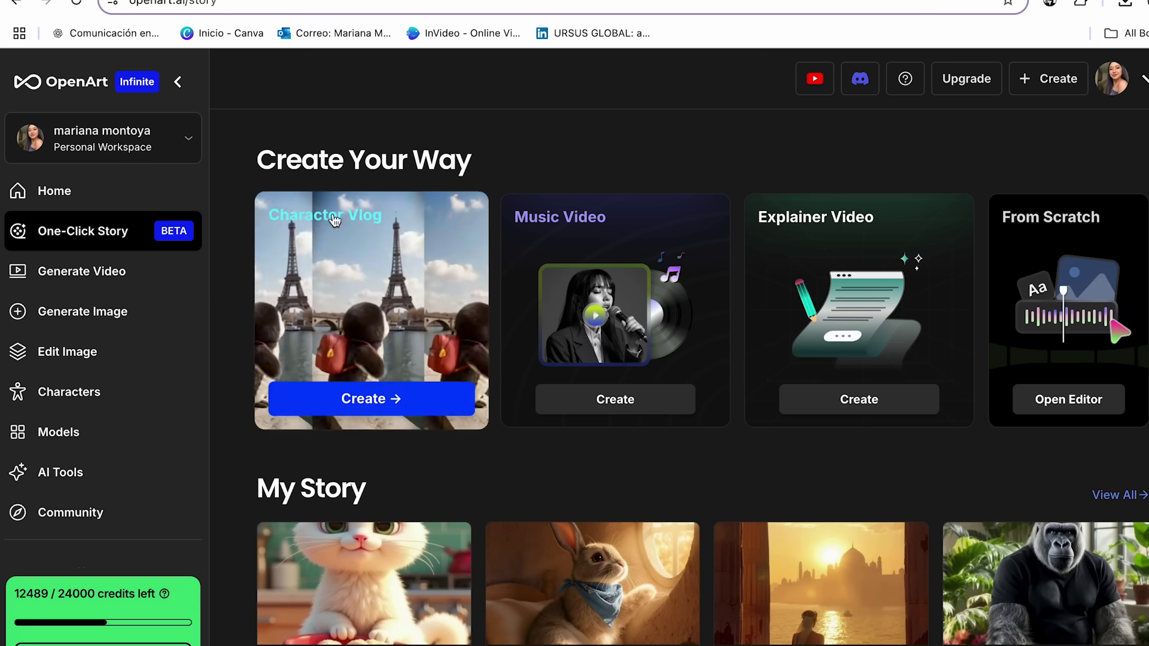
left_click(345, 399)
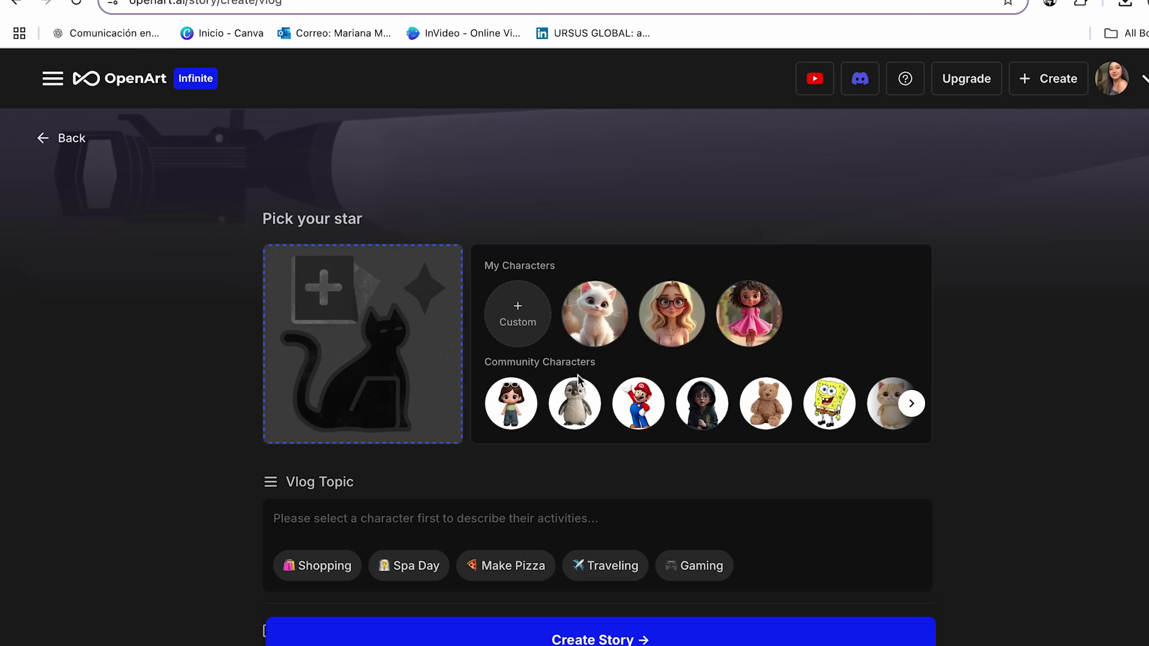
Browse the full list of community characters, then close it.
scroll(601, 416, "down", 1)
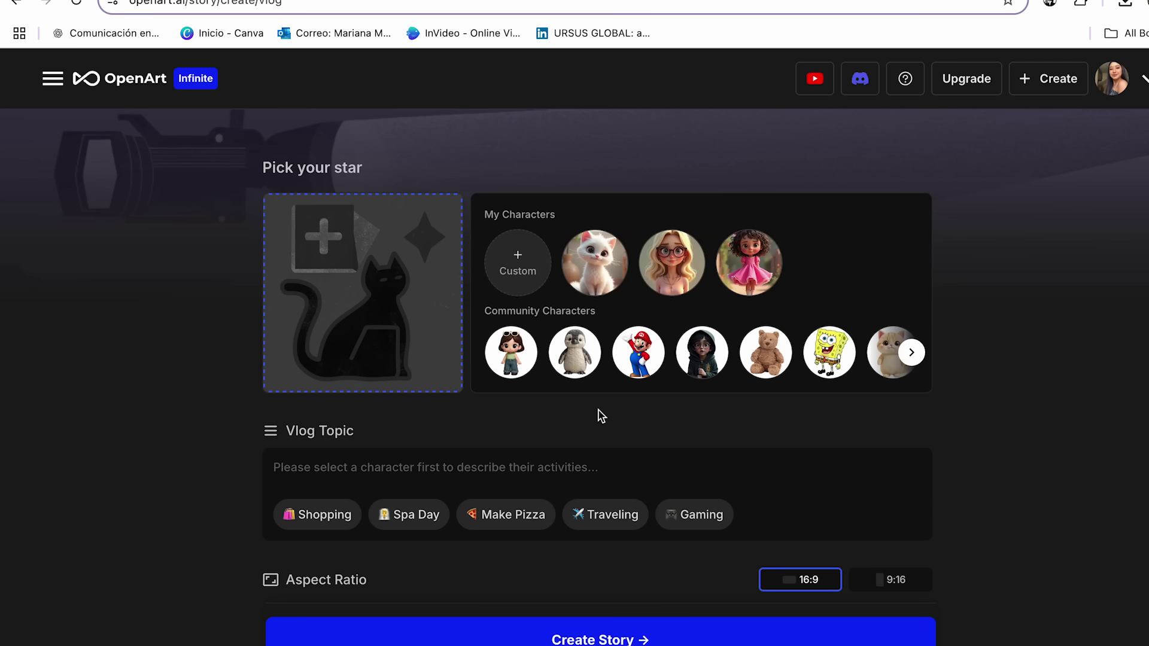
left_click(910, 352)
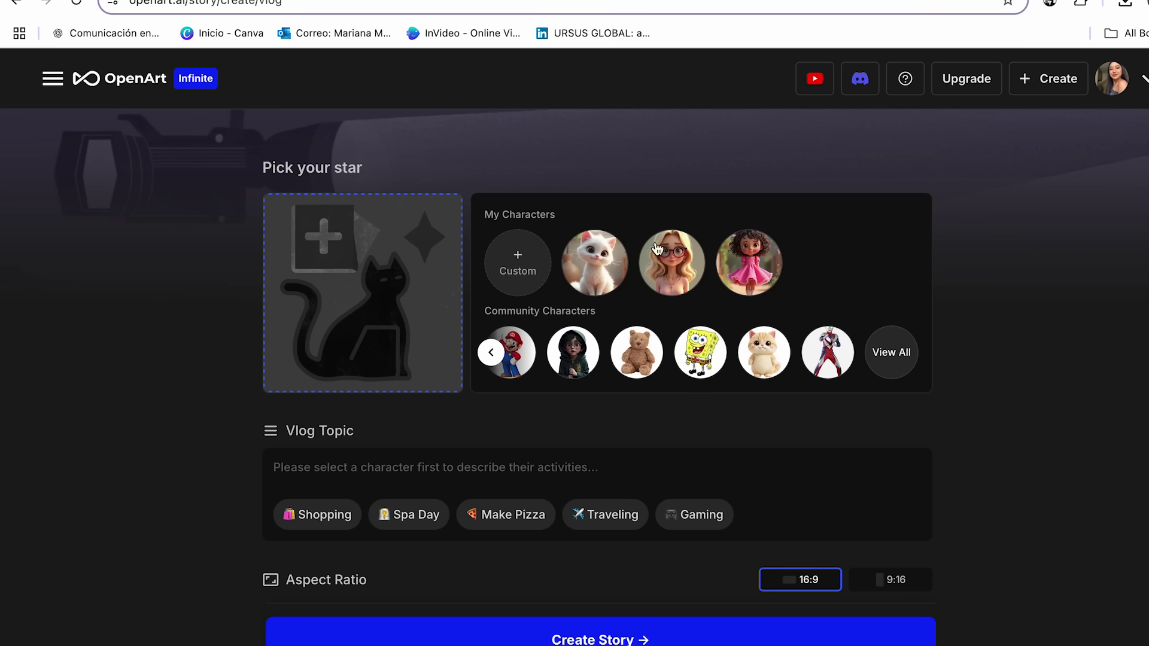
left_click(891, 354)
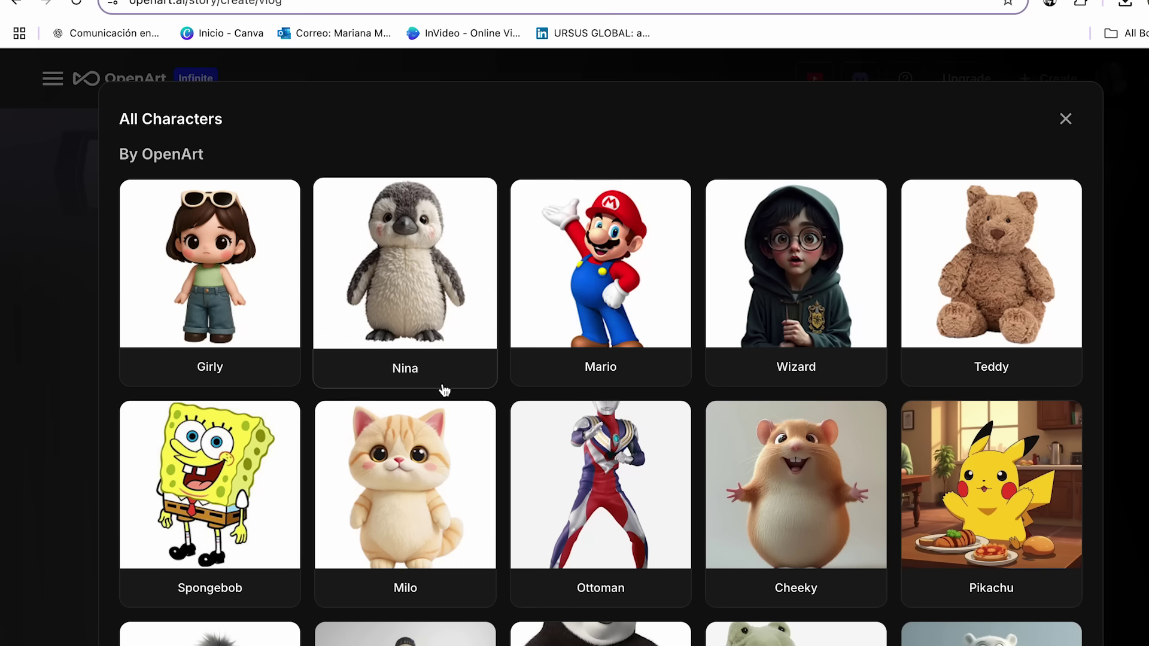
scroll(444, 390, "down", 3)
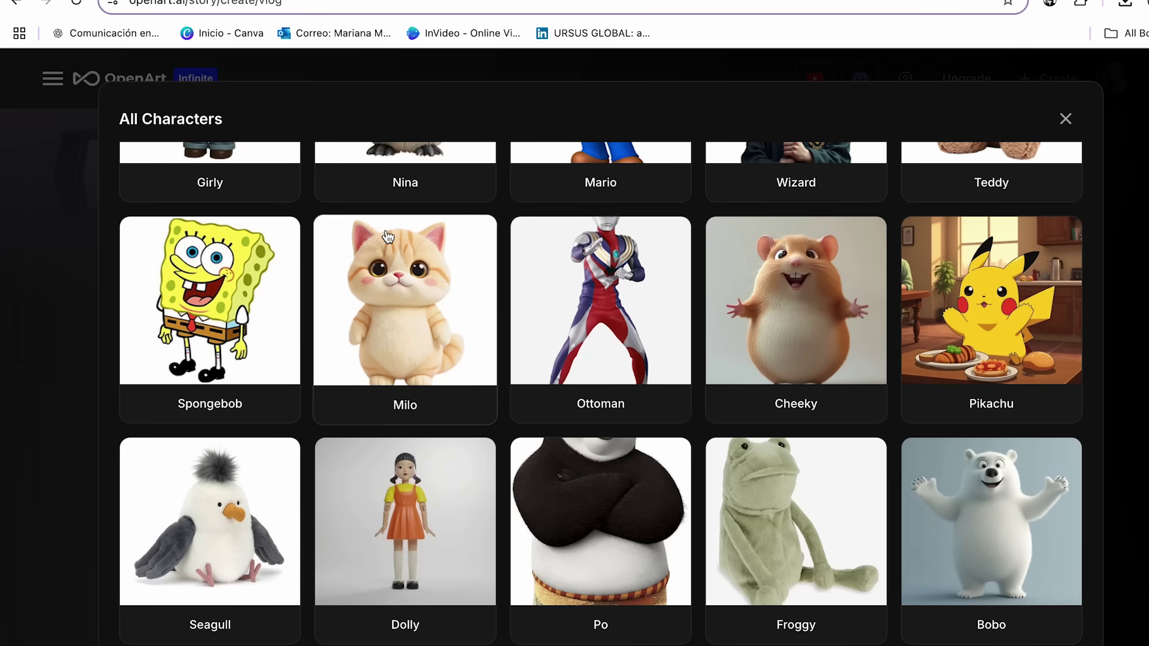
scroll(483, 370, "down", 3)
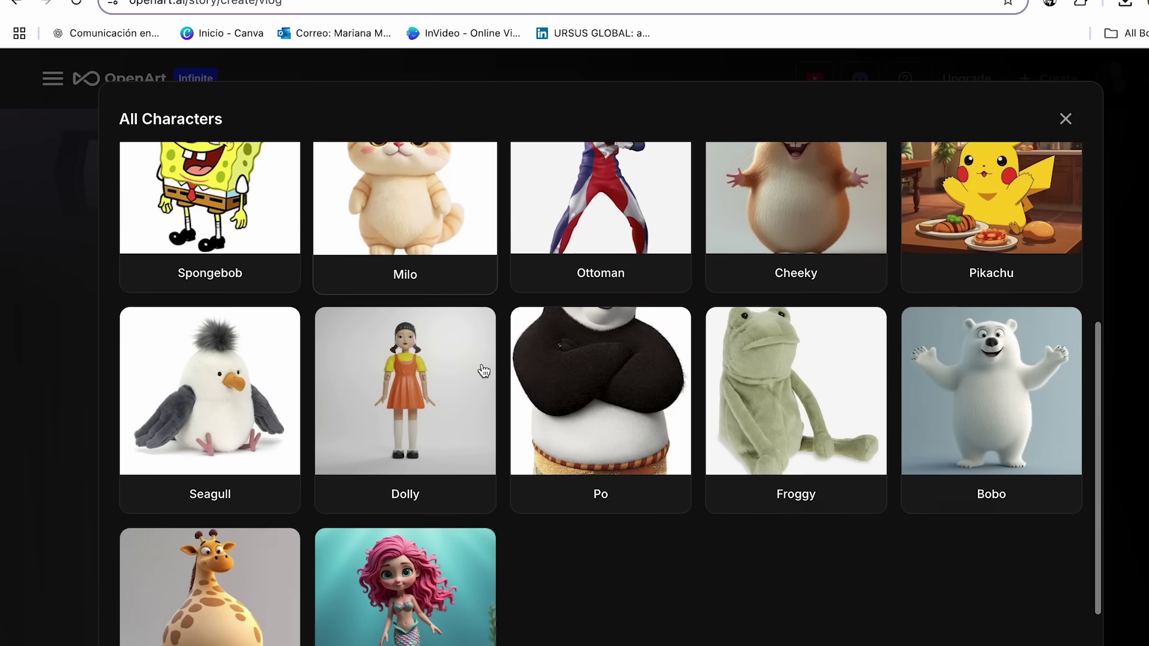
scroll(787, 292, "up", 6)
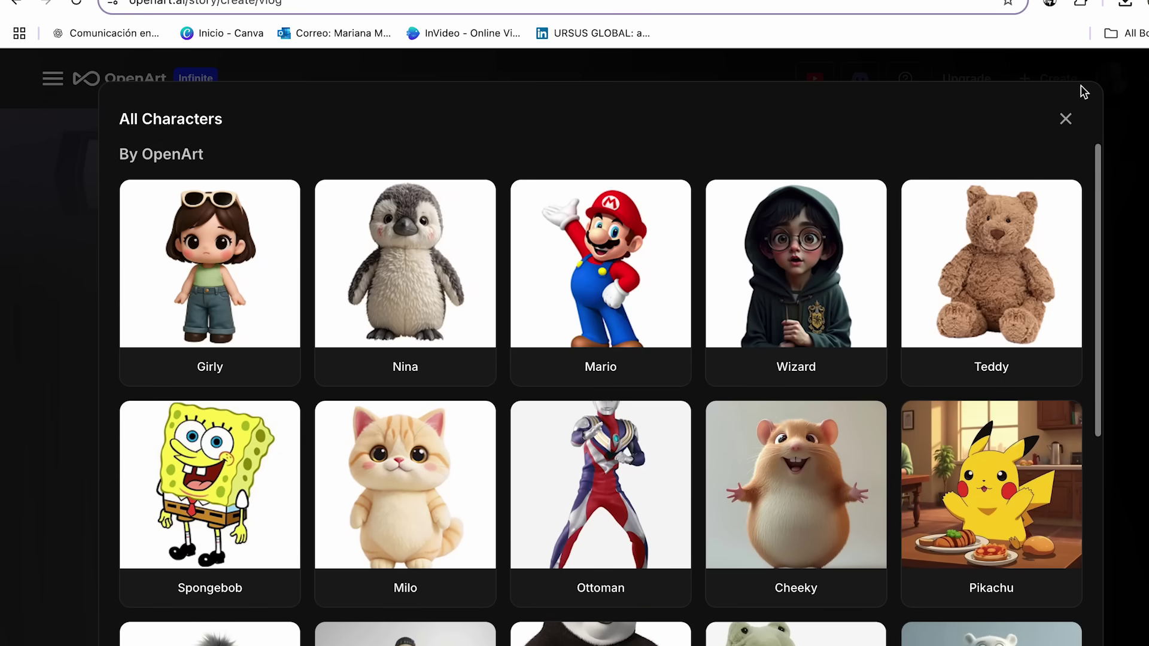
left_click(1065, 119)
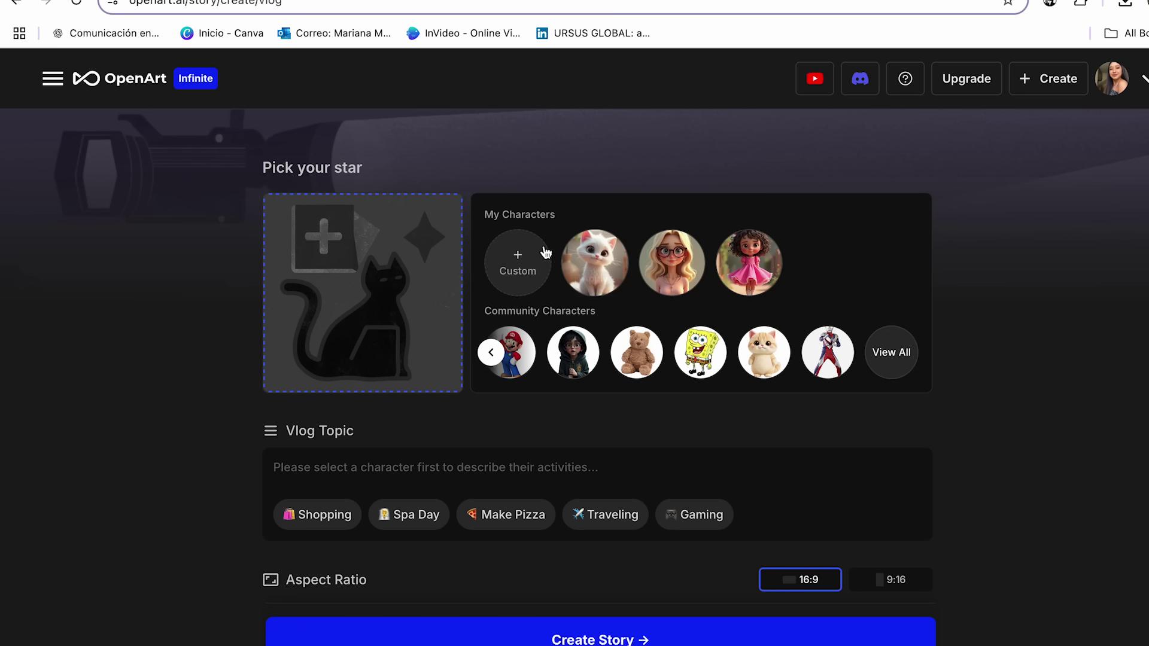
Open and close the custom character form, then reveal the navigation sidebar.
left_click(516, 257)
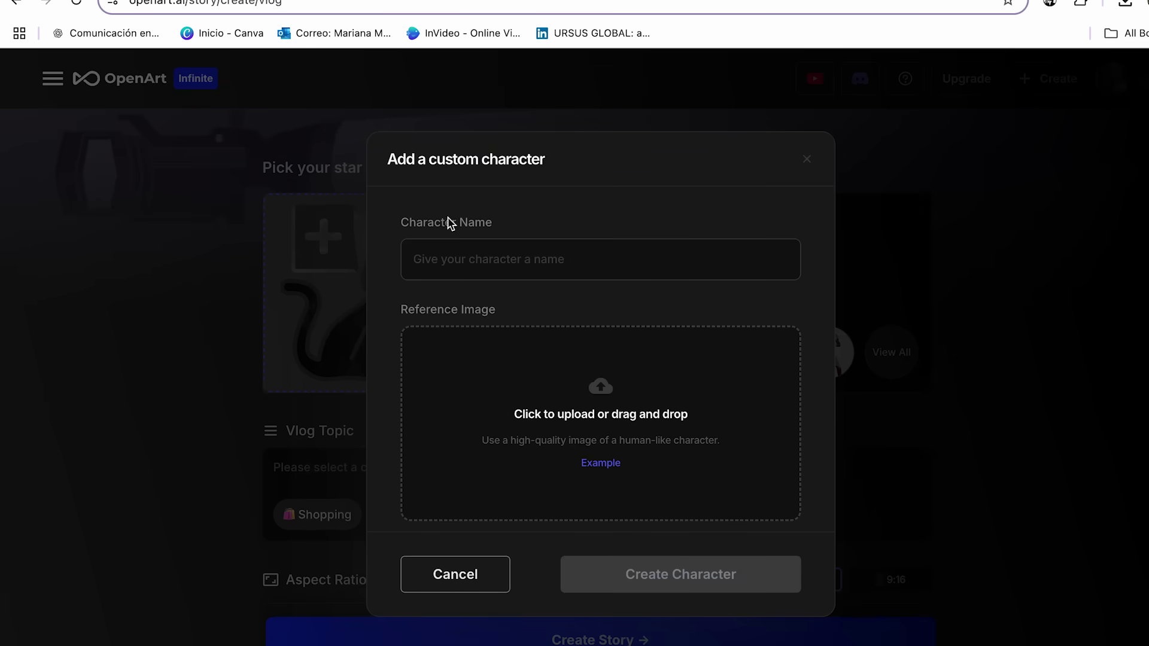
left_click(809, 161)
left_click(801, 172)
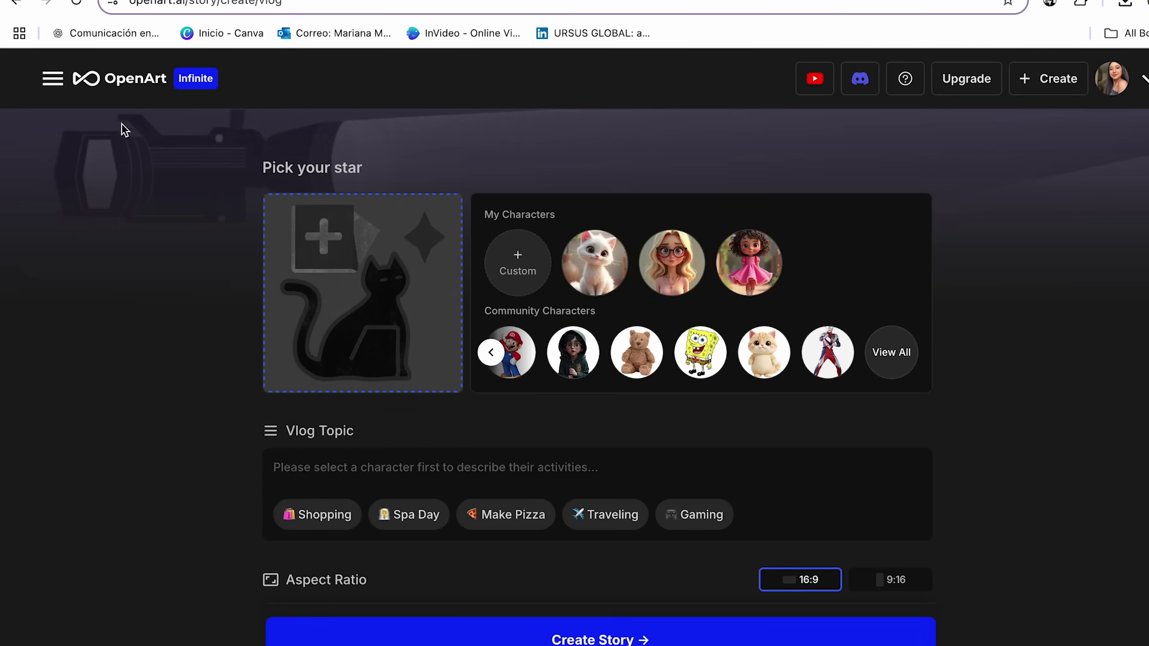
left_click(55, 80)
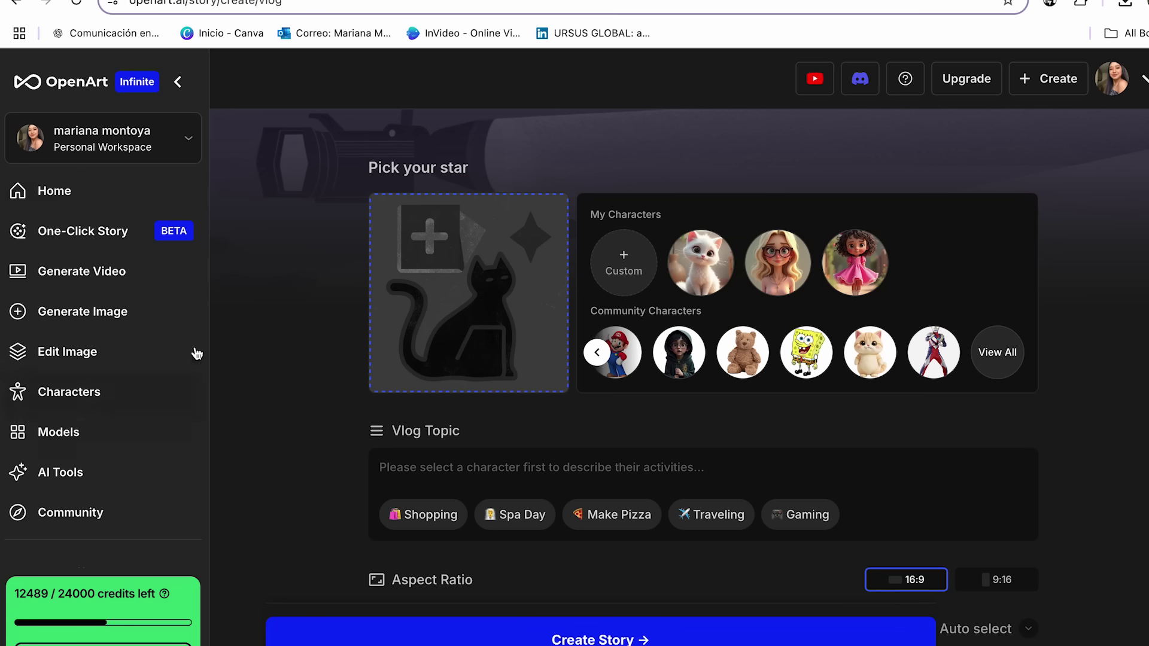
Create a text-described character named Tom with a pasted, capitalised cat description, expanded with detail.
left_click(112, 402)
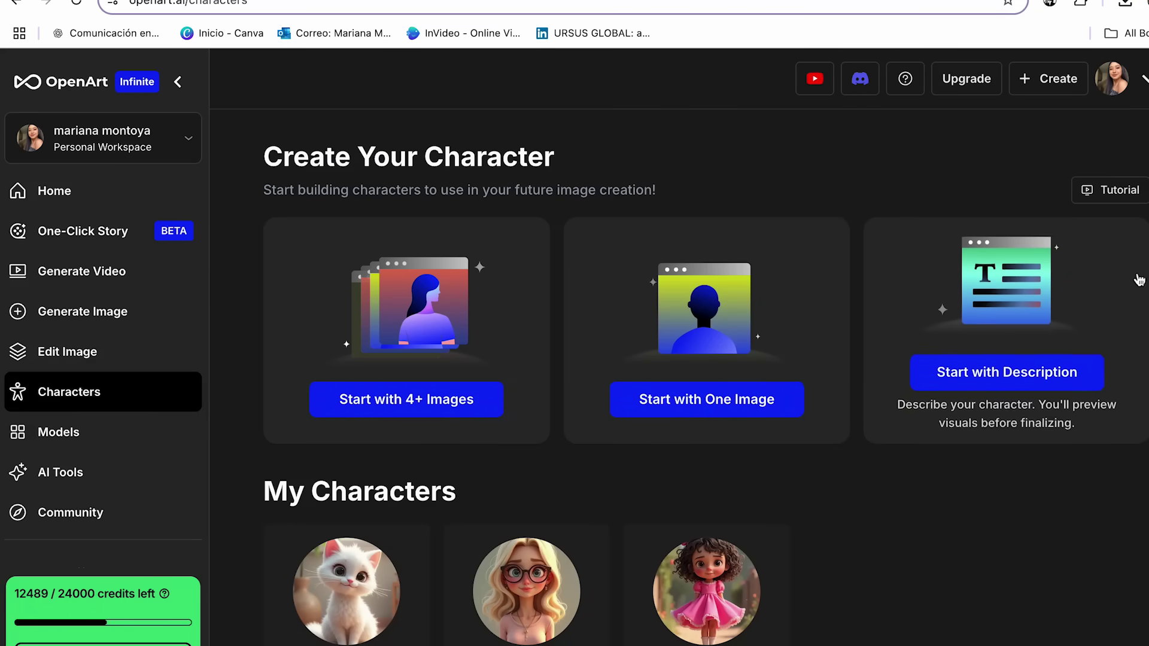
left_click(984, 371)
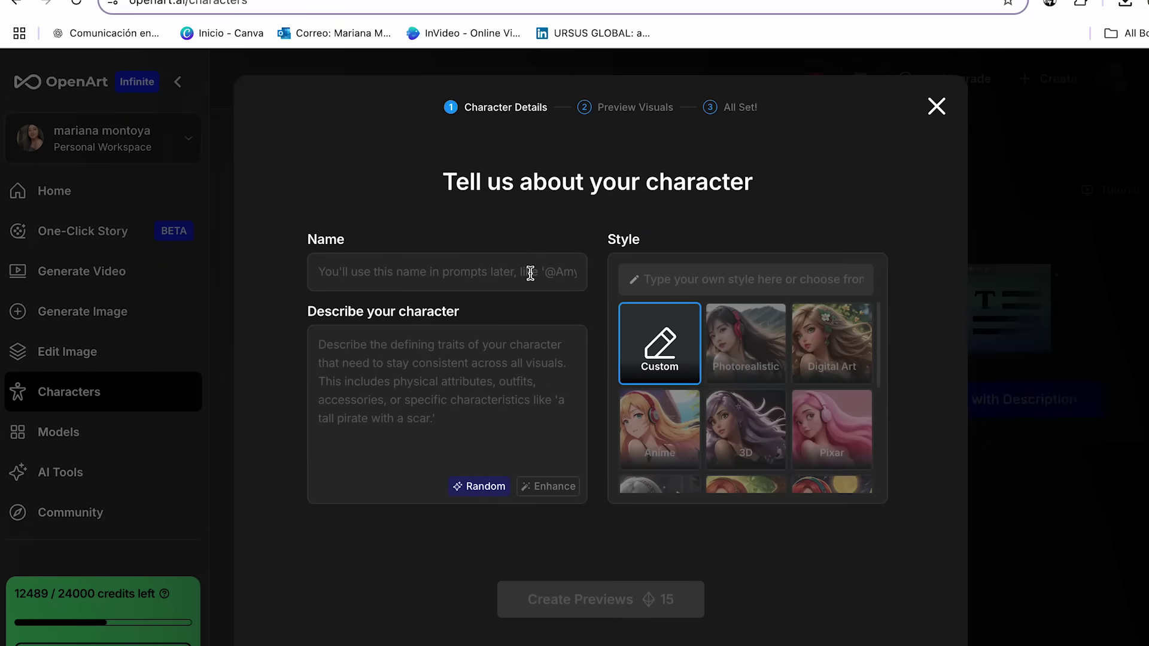
left_click(530, 273)
type("Tom")
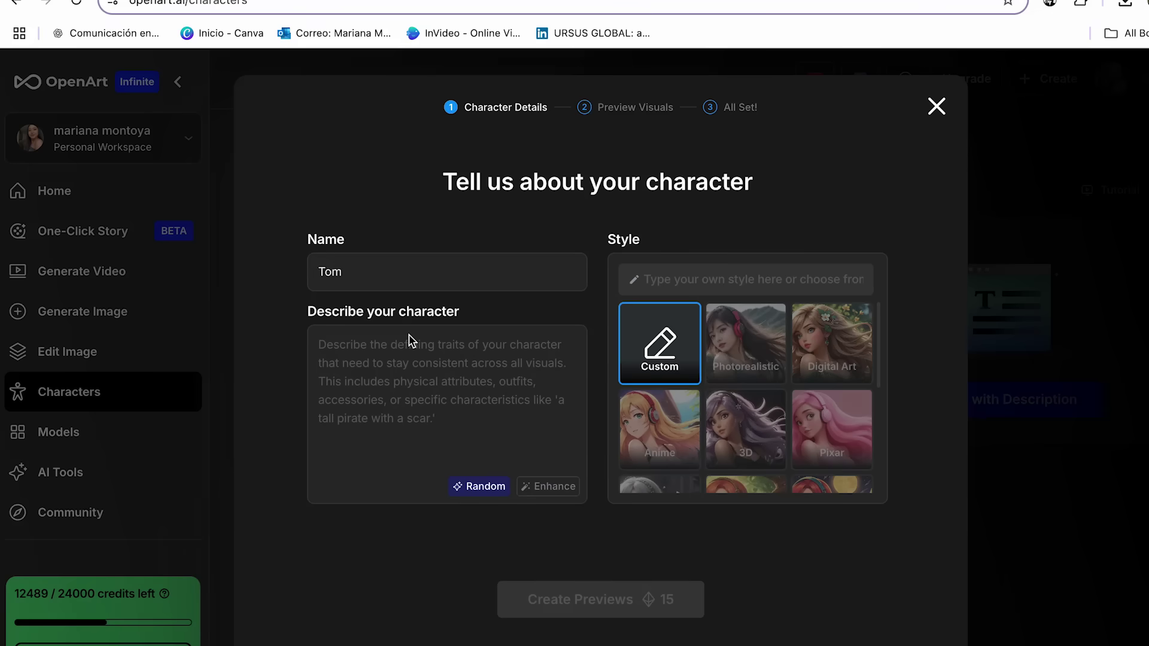
type("a male orange cat")
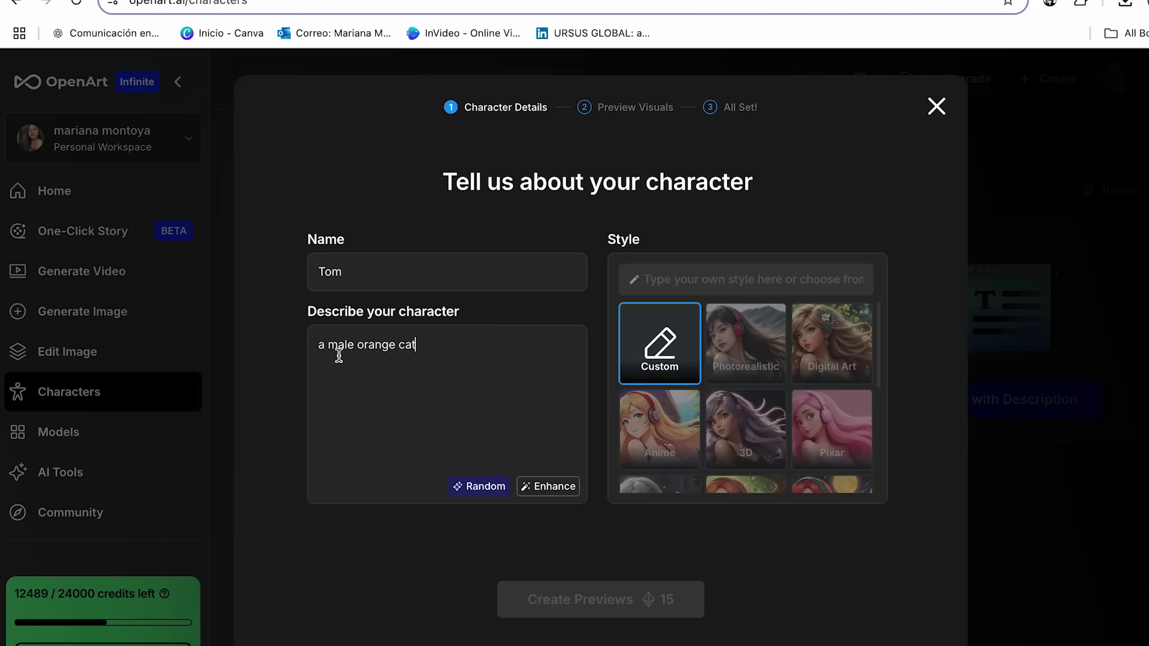
left_click(324, 345)
key("BackSpace")
type("A")
left_click(485, 367)
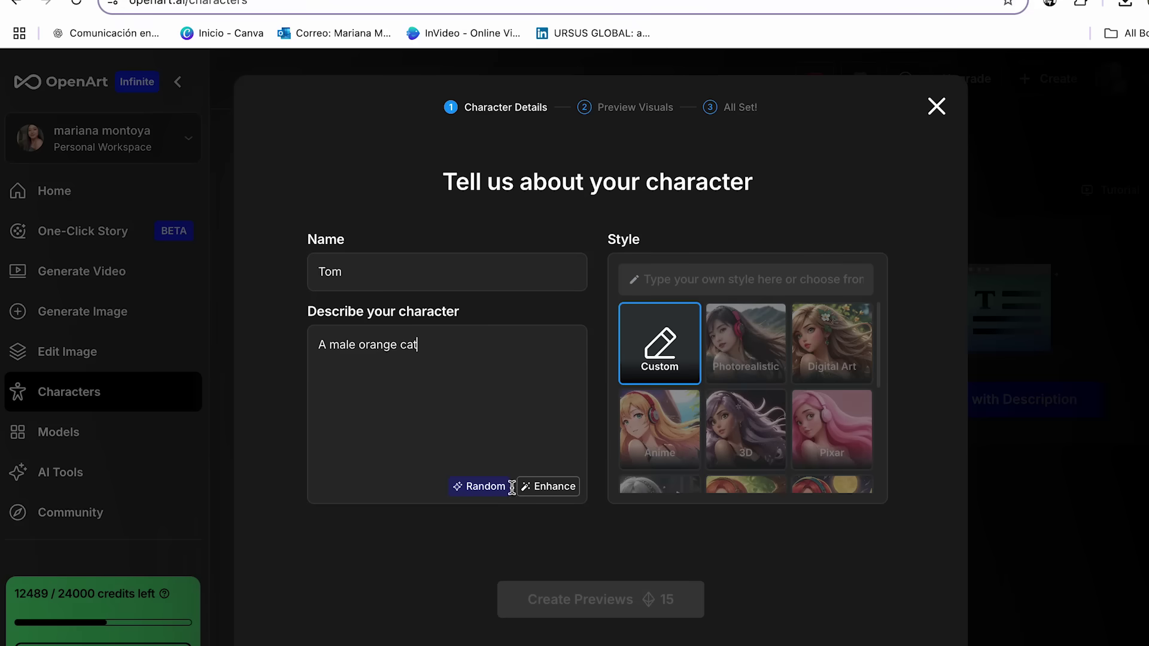
left_click(548, 488)
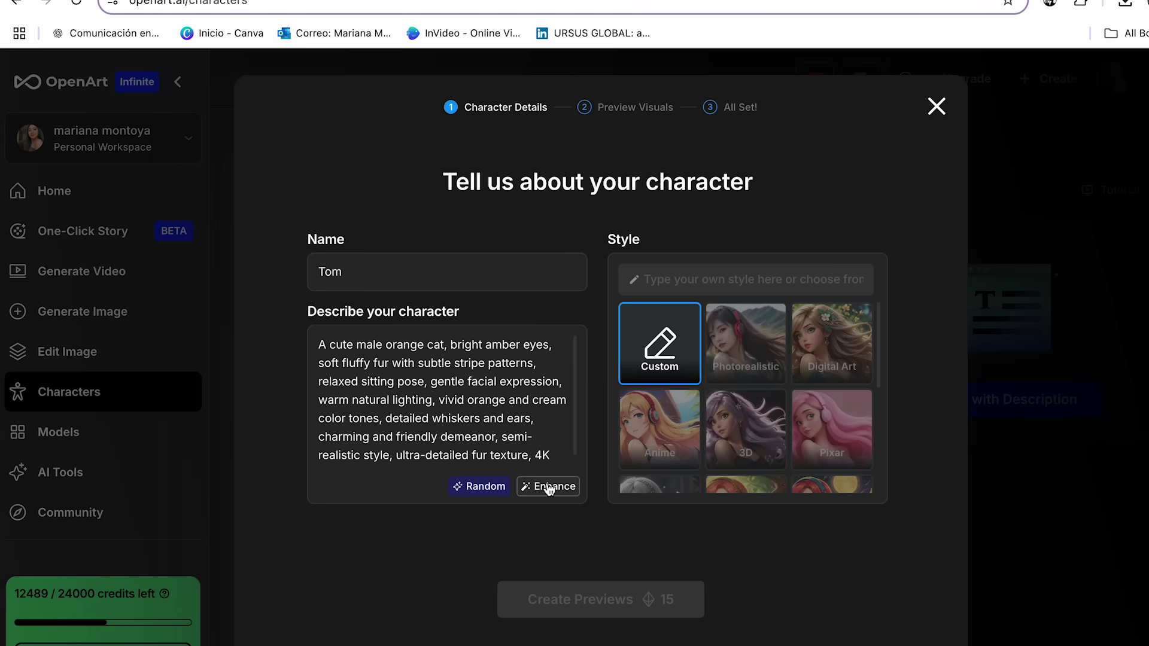
Choose the 3D style for Tom and generate preview images.
scroll(745, 419, "down", 1)
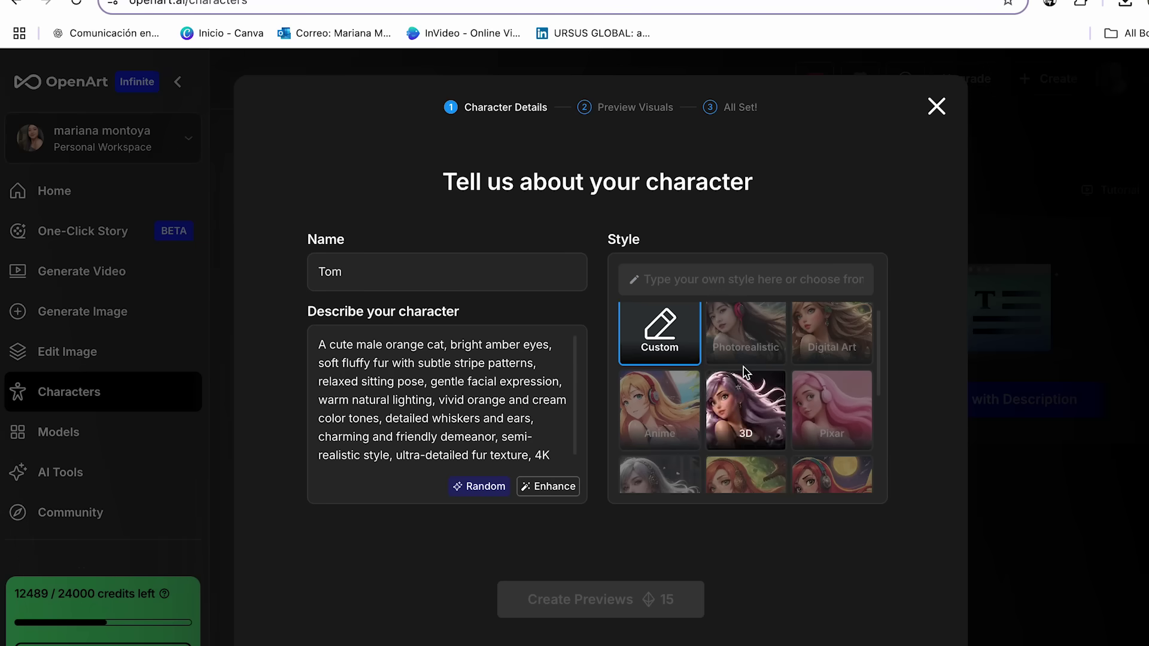
scroll(744, 409, "down", 3)
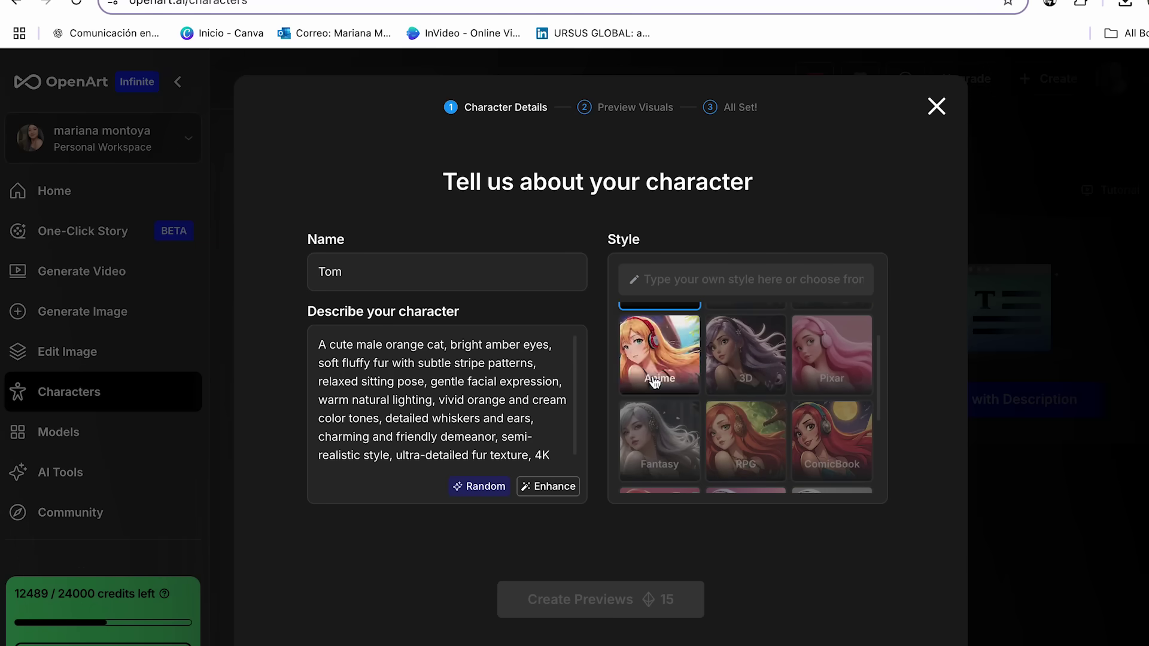
scroll(806, 406, "down", 8)
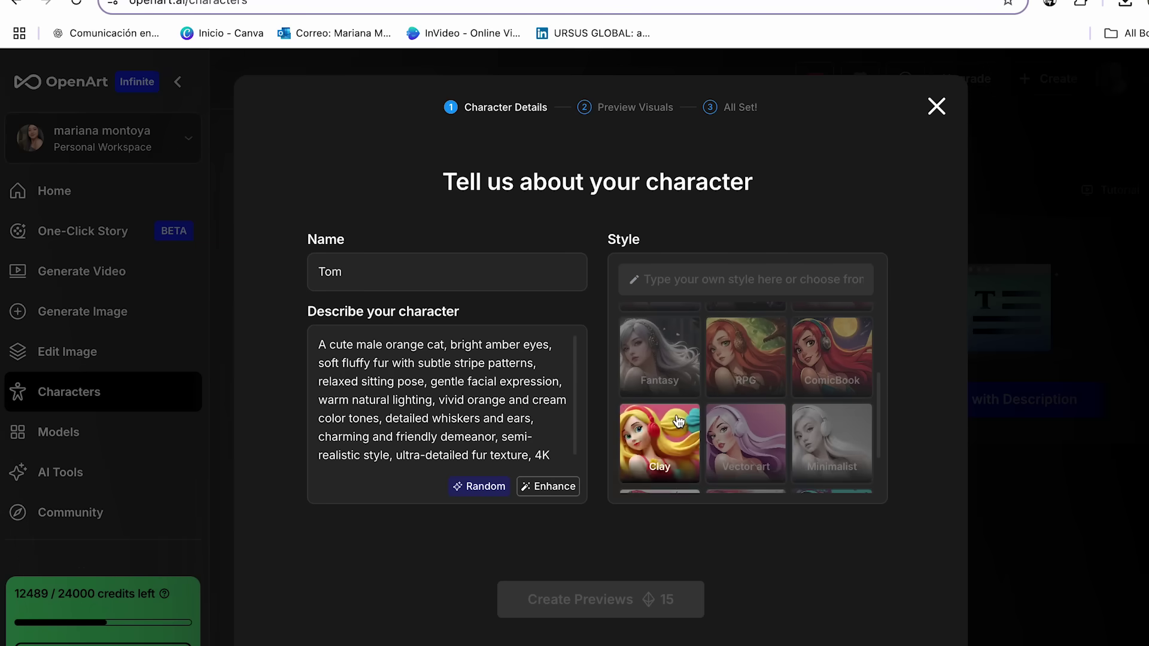
scroll(726, 393, "up", 8)
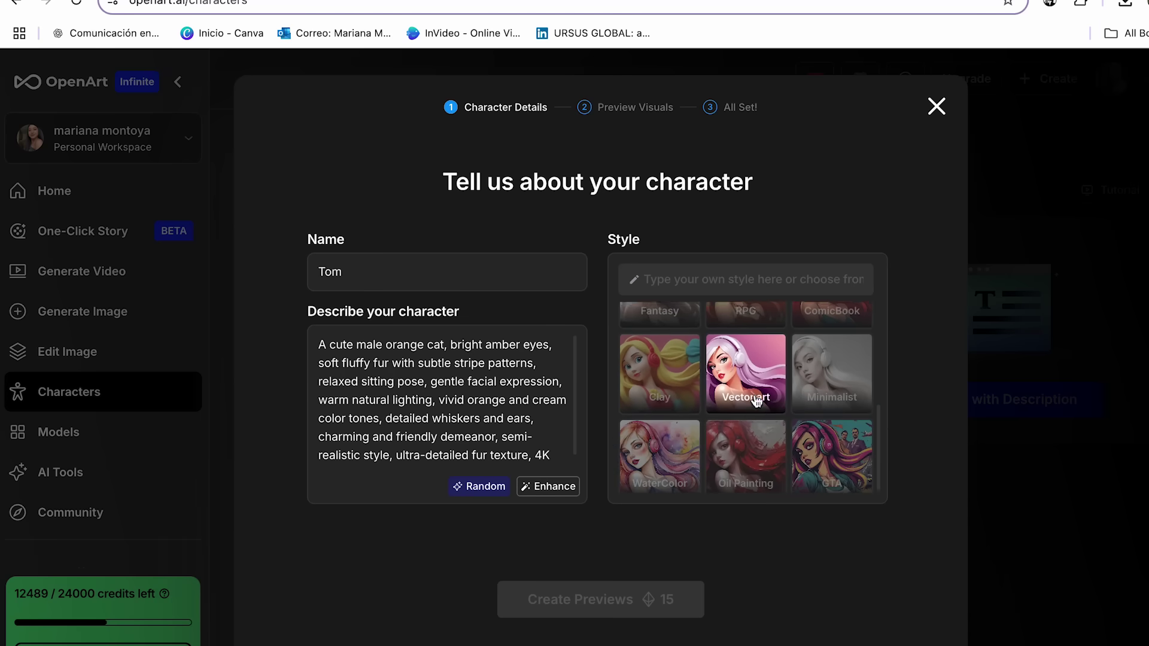
left_click(745, 338)
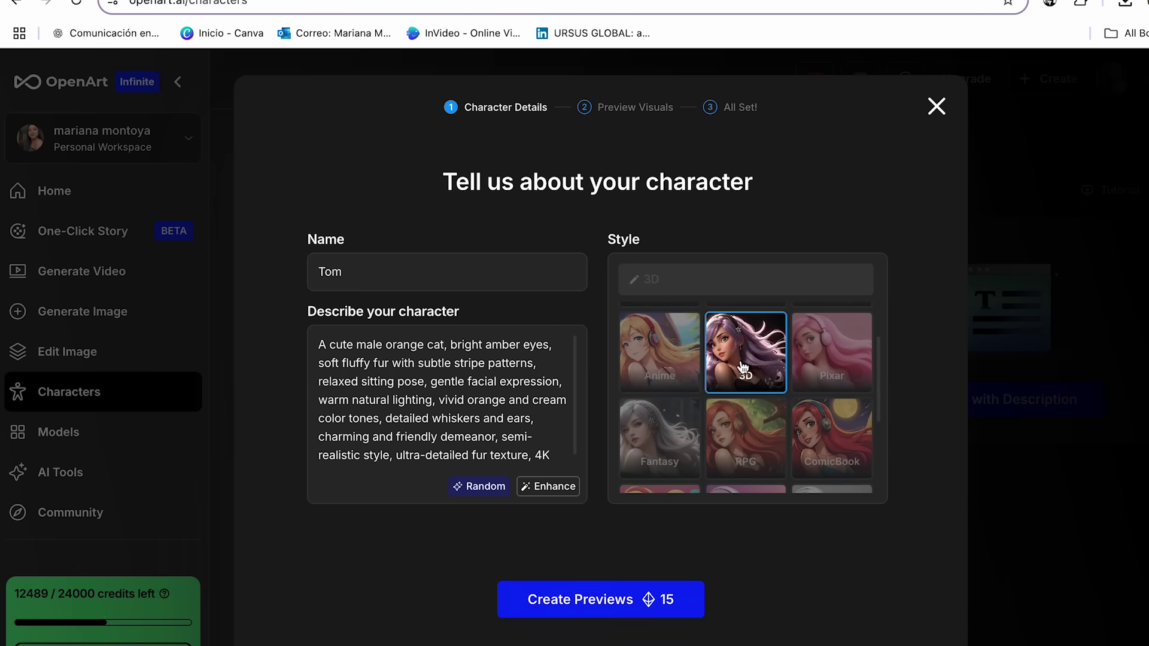
scroll(746, 371, "up", 3)
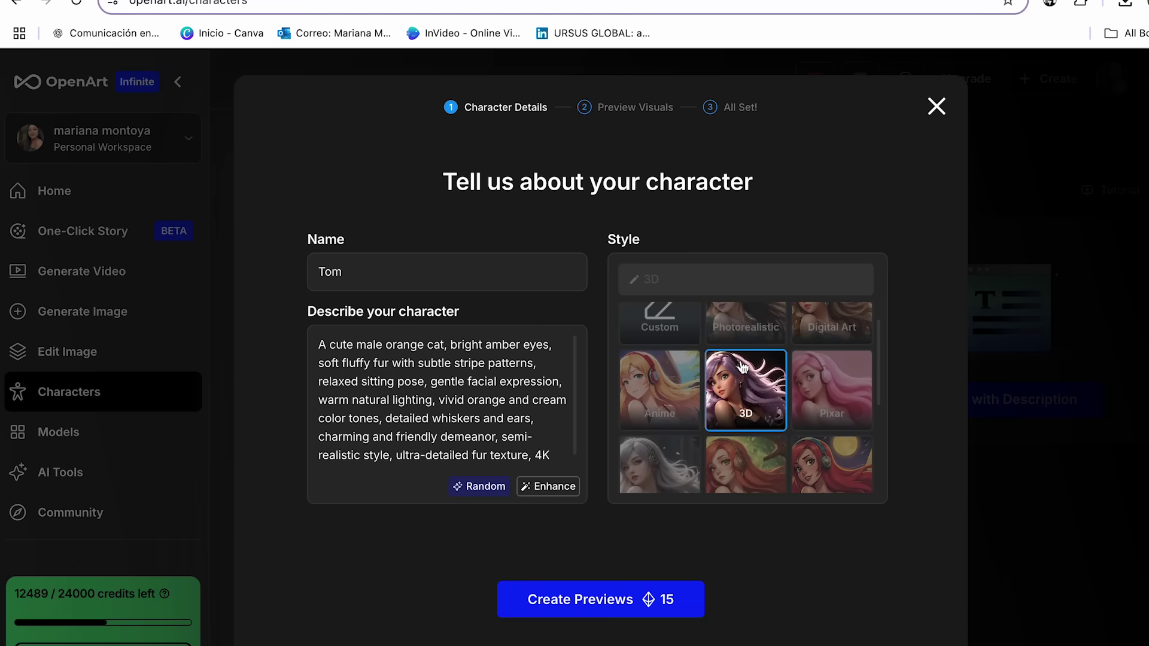
left_click(570, 596)
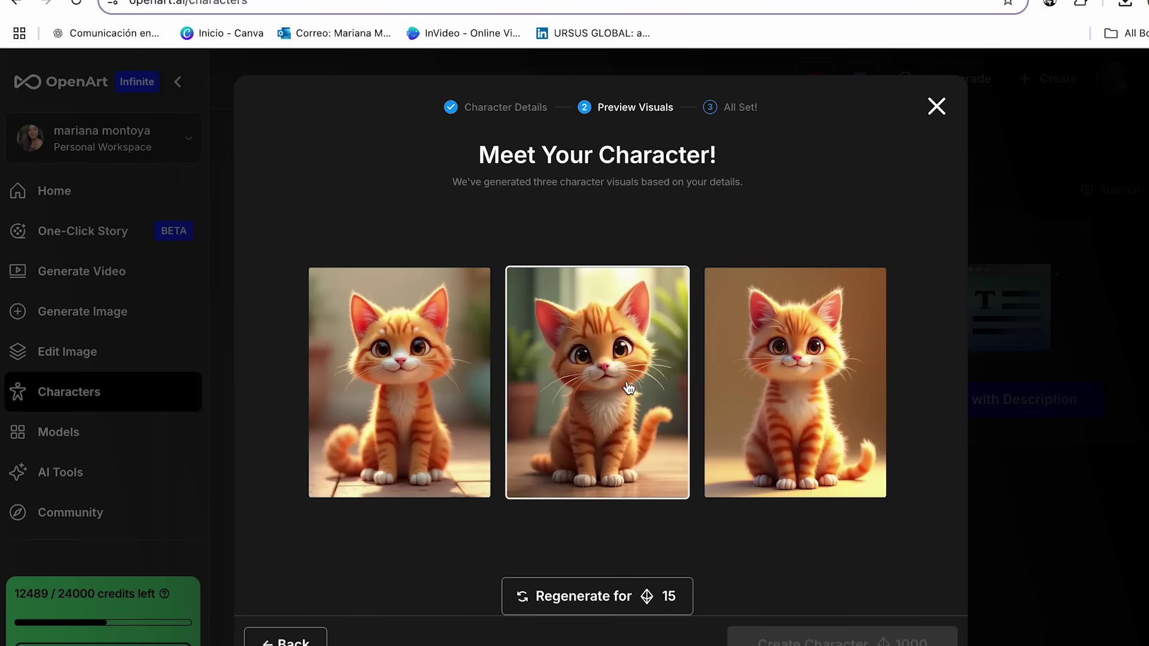
Pick the first orange-cat preview and create Tom as a character for 1000 credits.
left_click(435, 377)
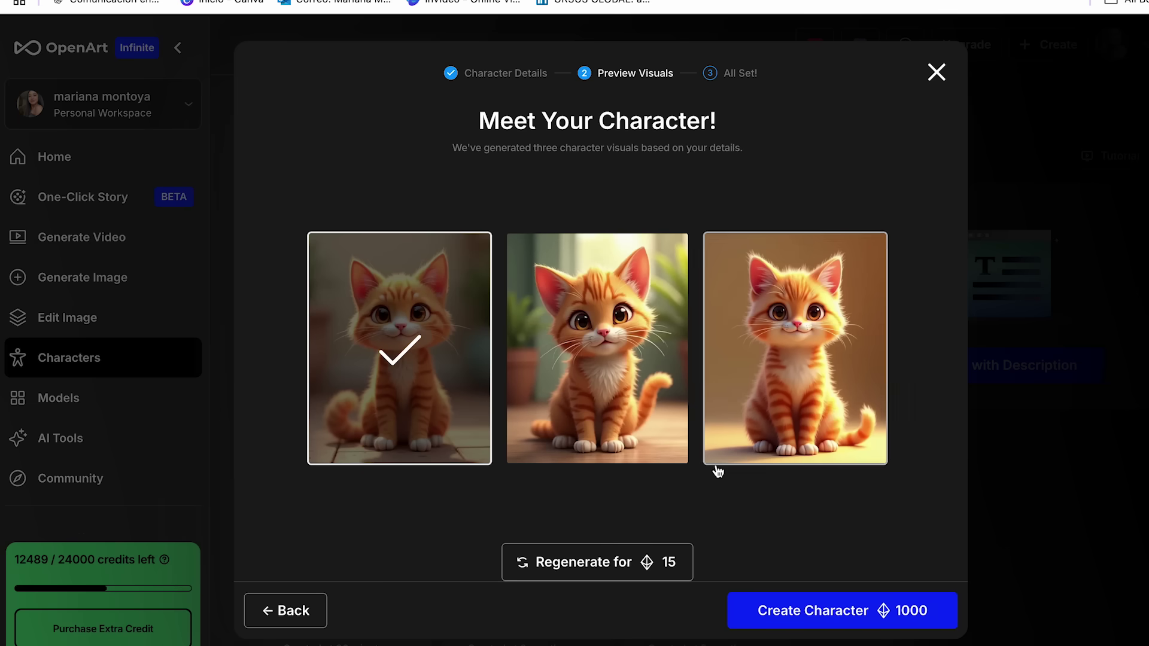
left_click(801, 620)
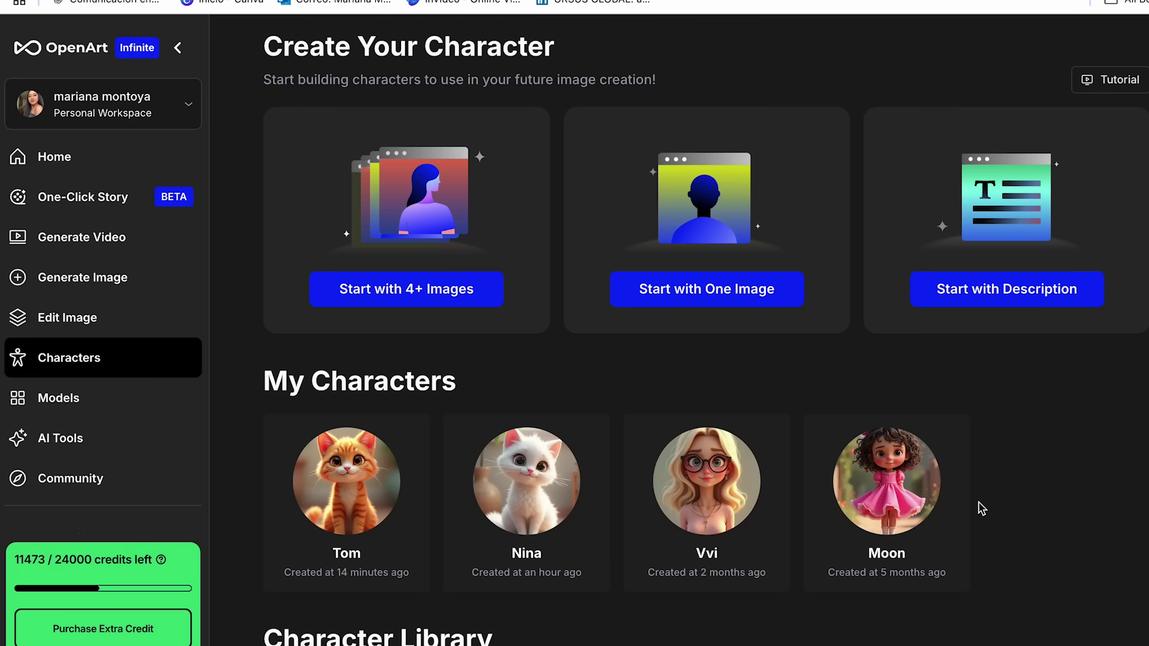
Start a new Character Vlog with Tom as its star.
mouse_move(341, 520)
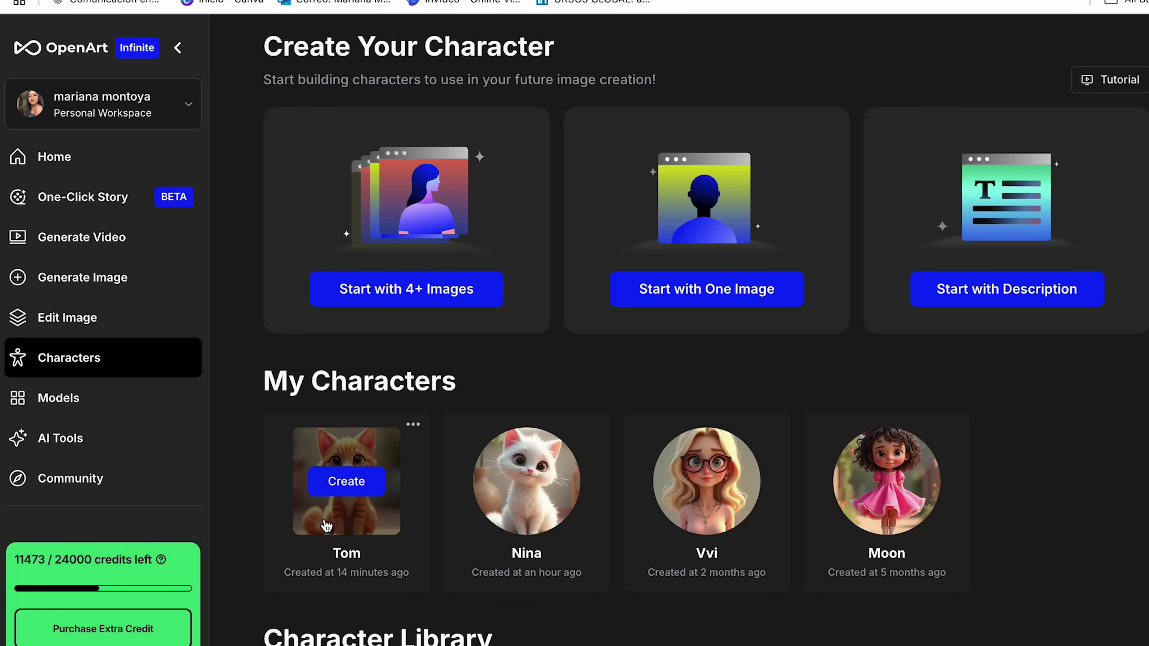
left_click(87, 201)
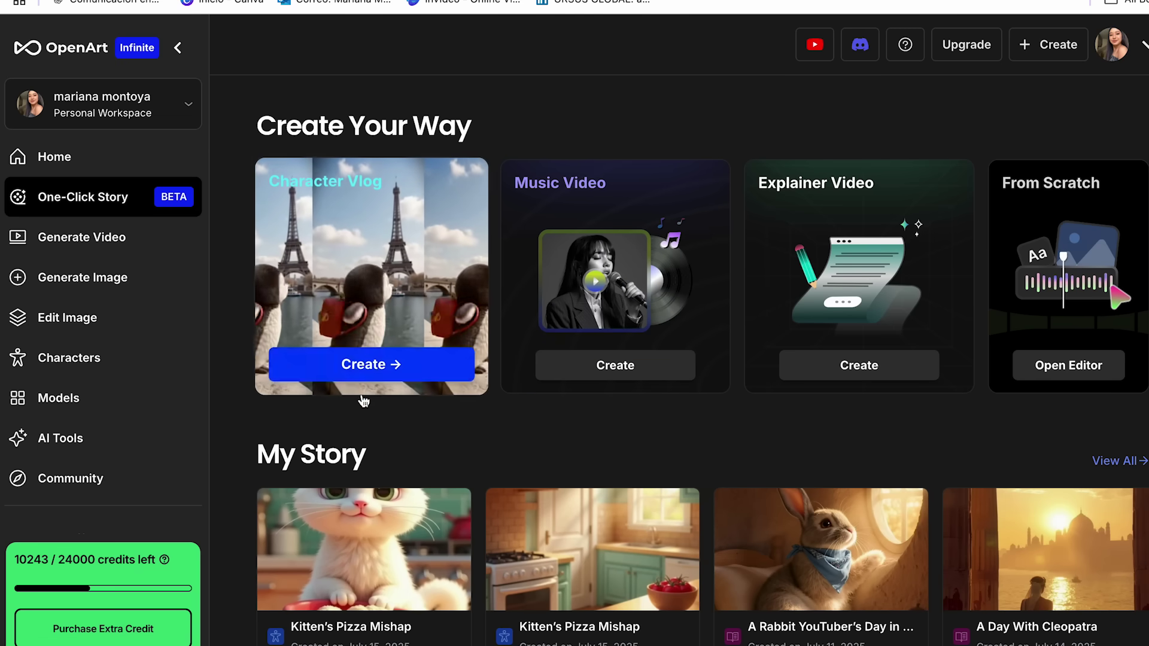
left_click(364, 372)
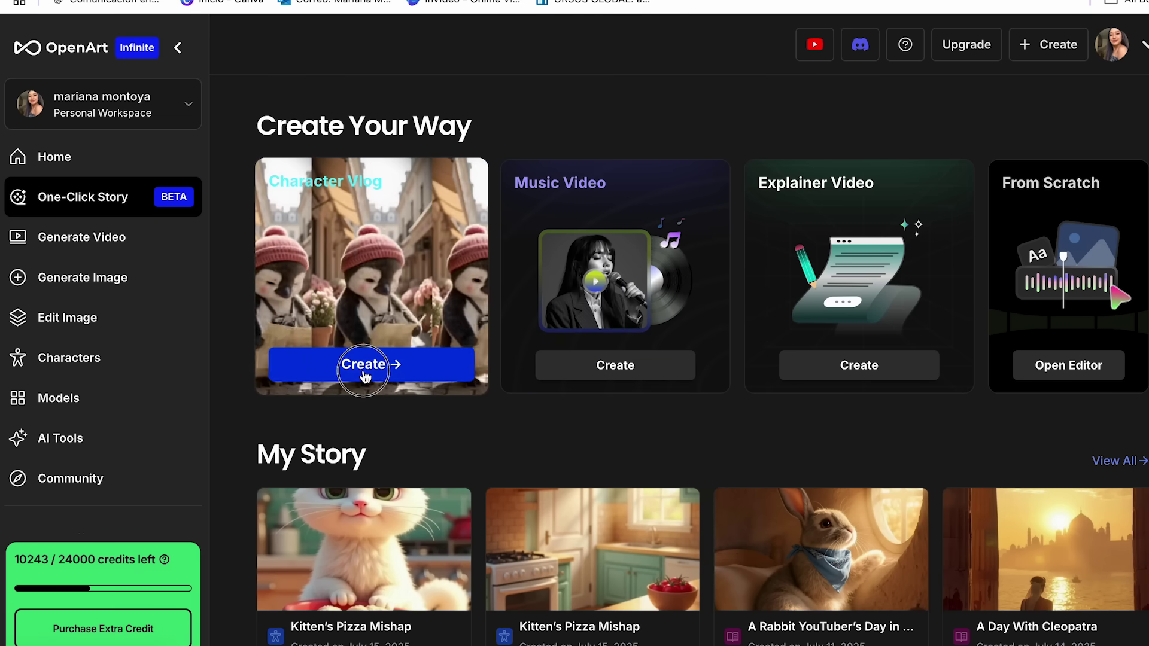
mouse_move(603, 299)
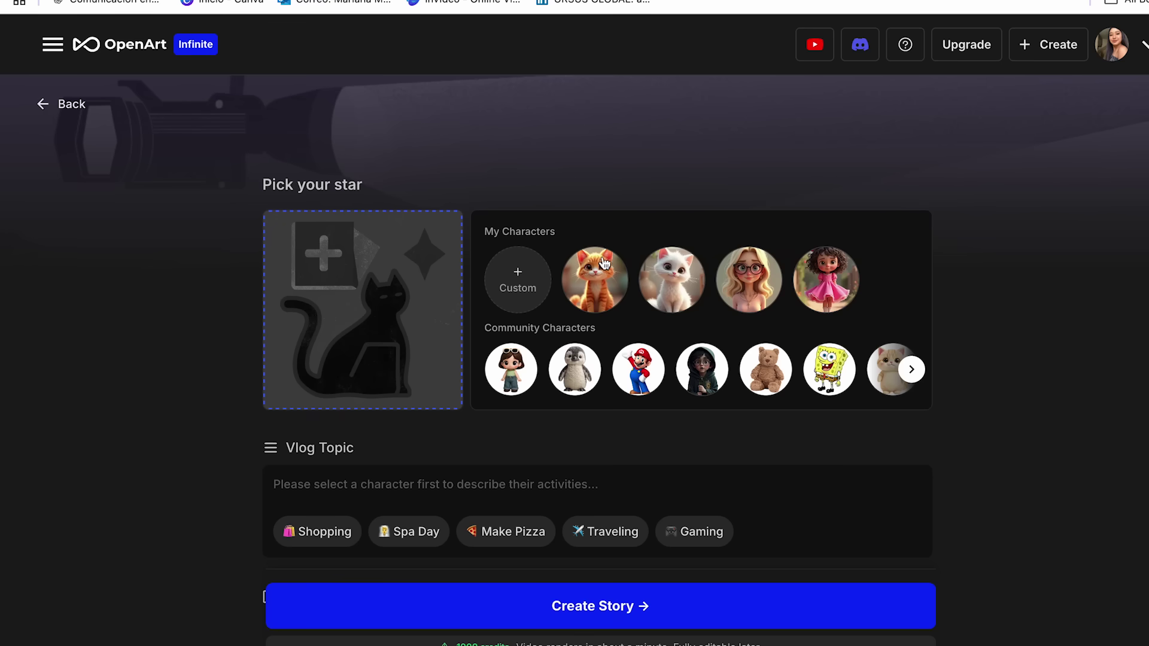
left_click(605, 296)
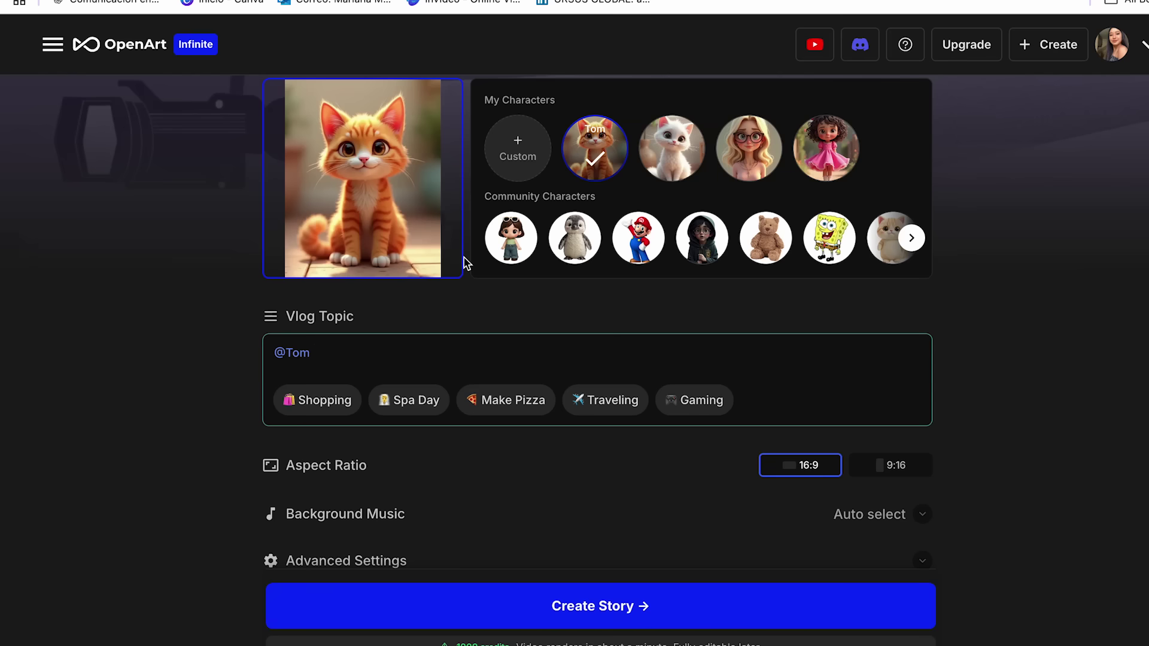
Paste the chocolate-cake topic, set the 9:16 vertical ratio and bring up the Suno music option.
type("cooks a cocholate cake and after much effort it falls on the floor")
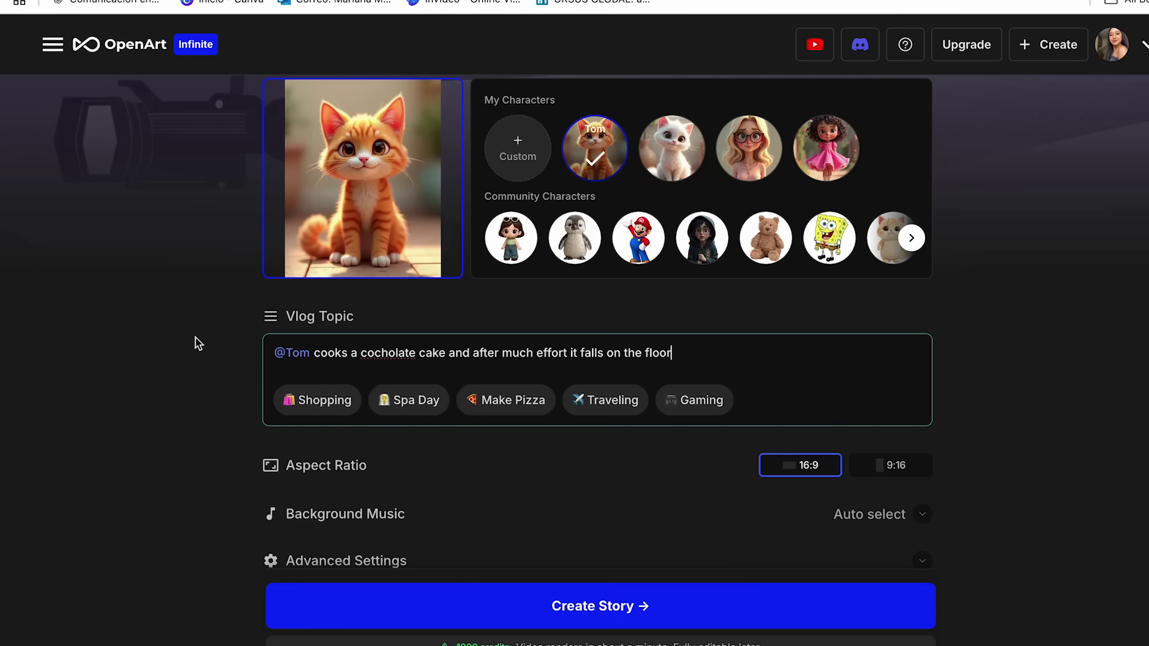
scroll(389, 383, "down", 1)
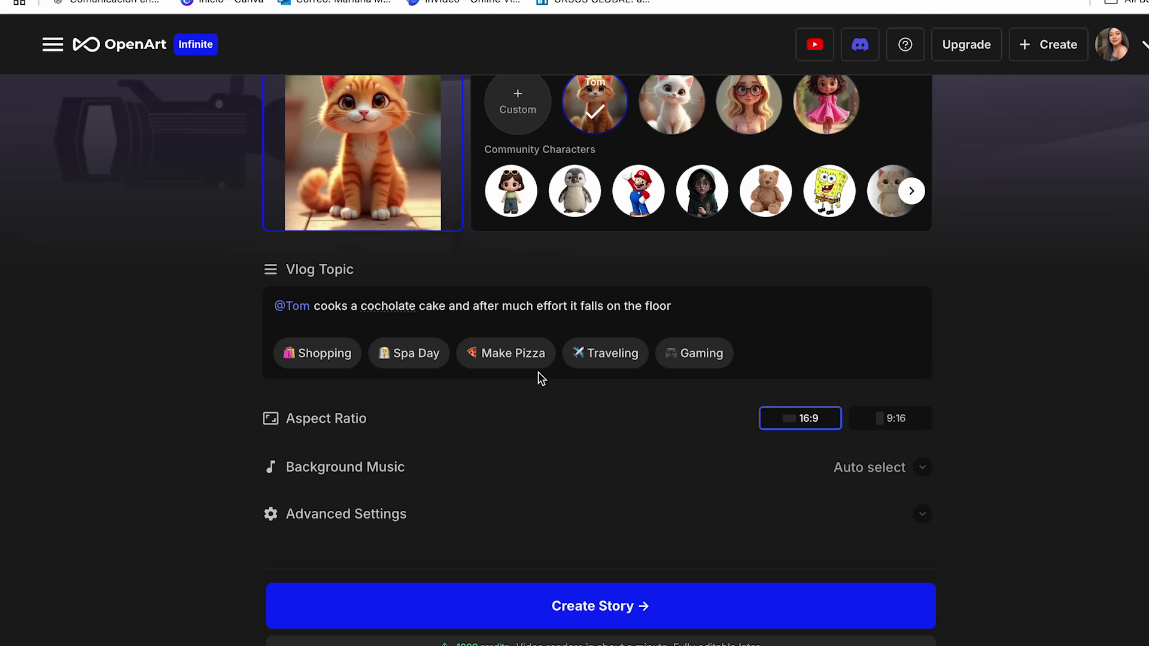
scroll(689, 396, "down", 1)
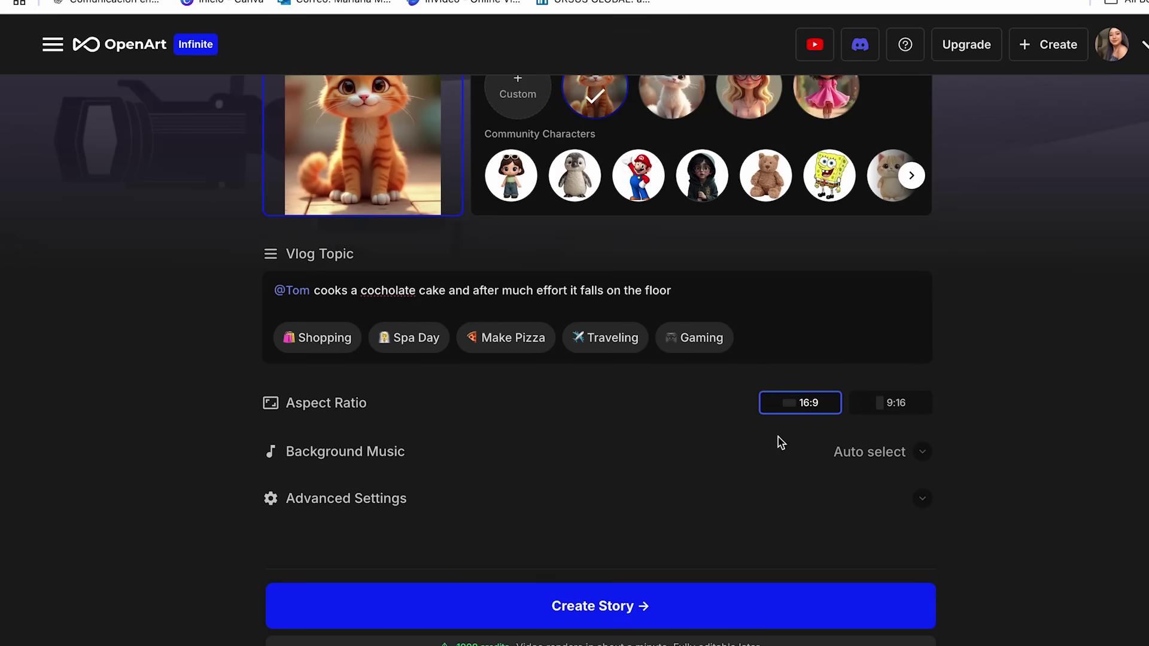
left_click(897, 413)
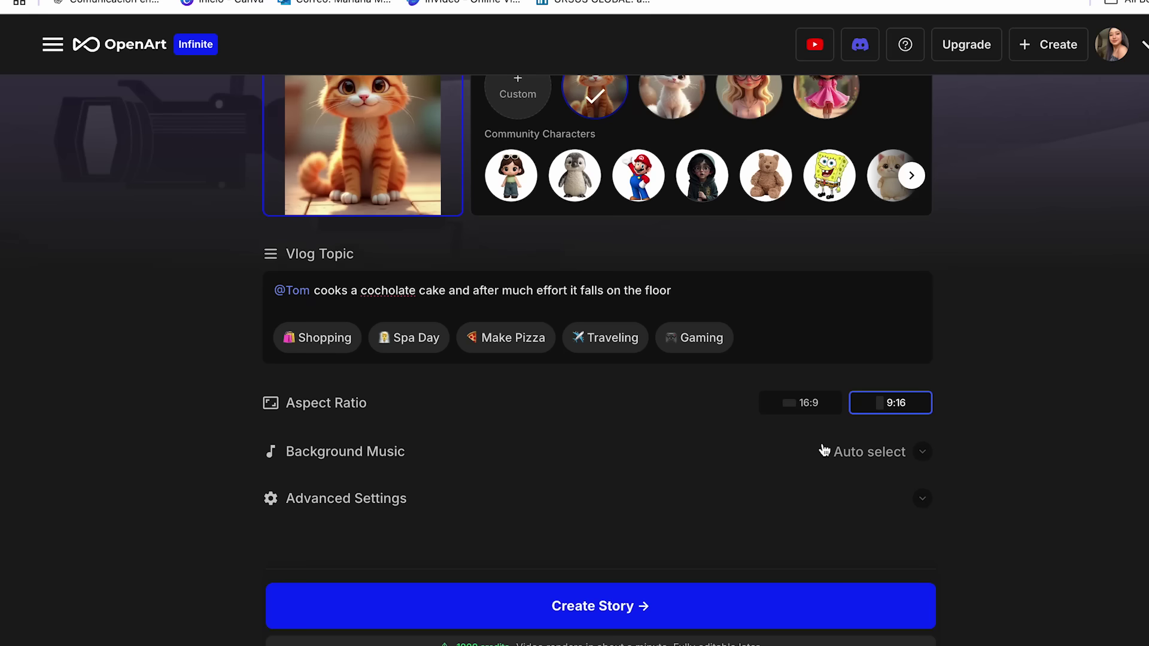
left_click(924, 451)
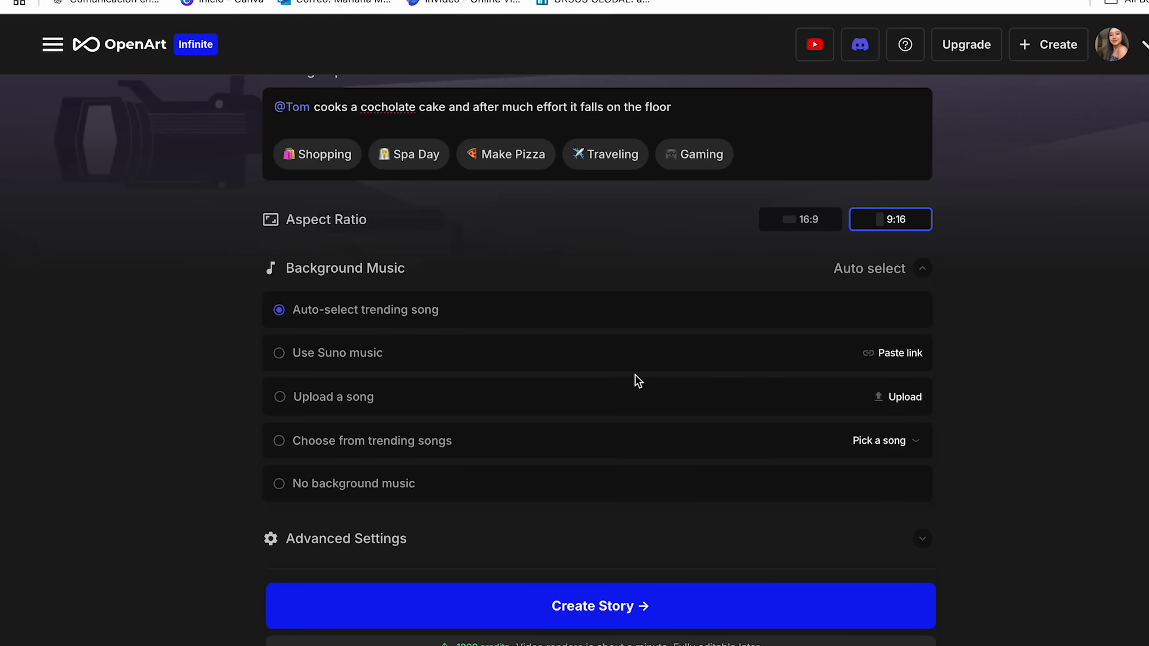
left_click(912, 353)
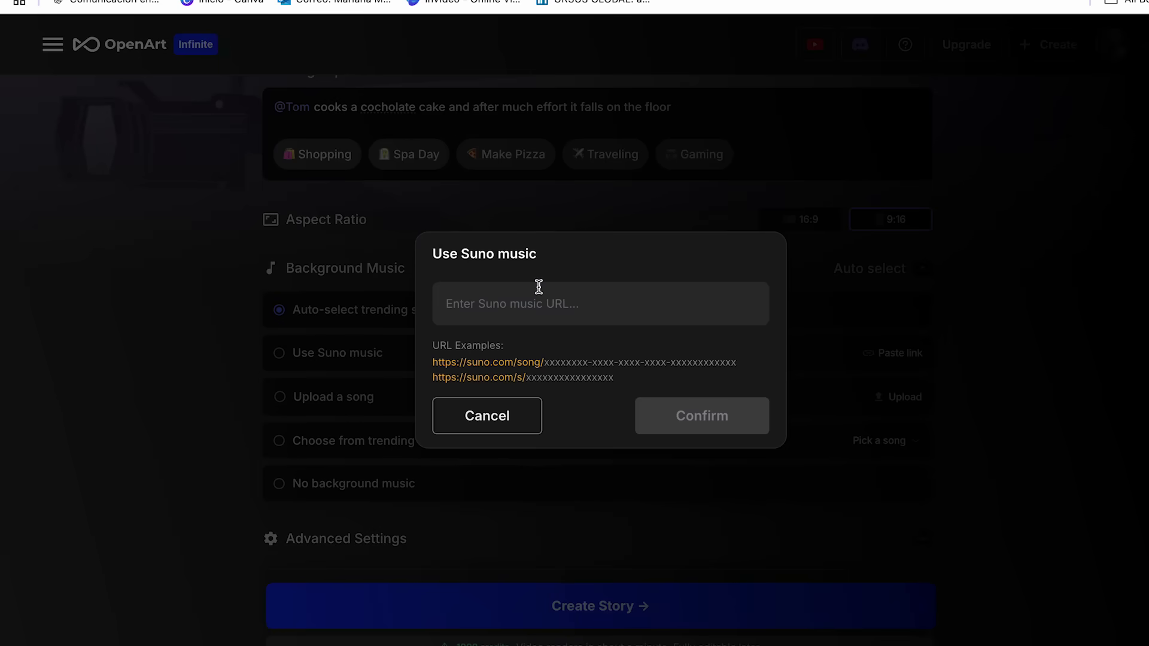
left_click(651, 422)
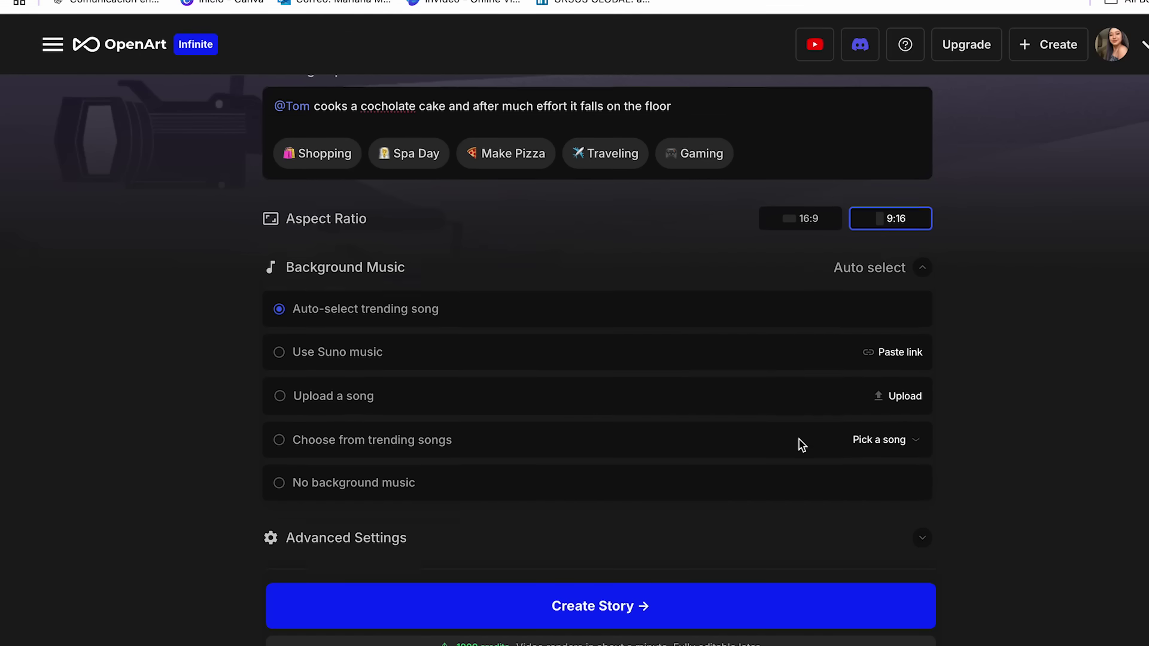
scroll(798, 442, "down", 1)
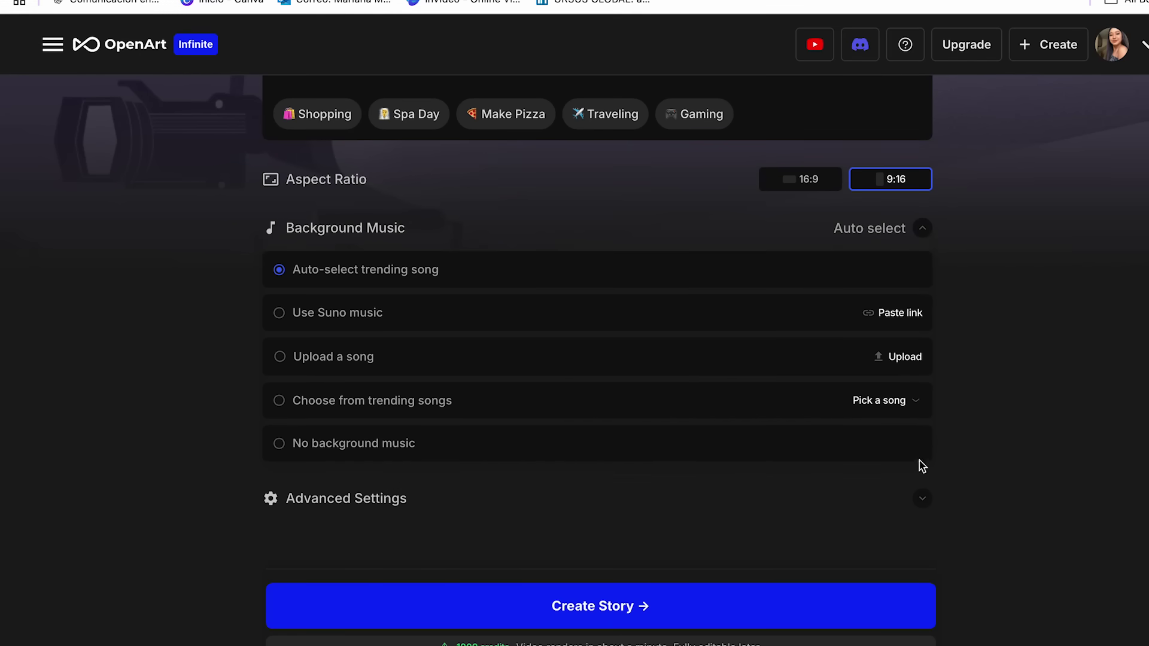
left_click(918, 406)
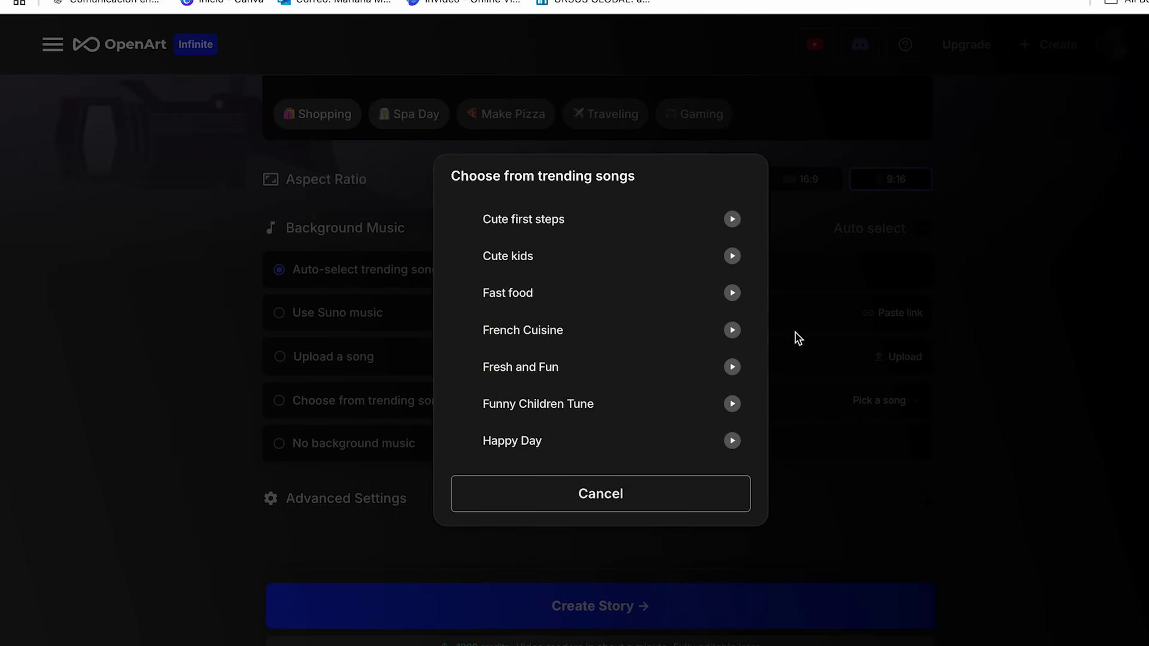
scroll(615, 349, "down", 5)
left_click(604, 299)
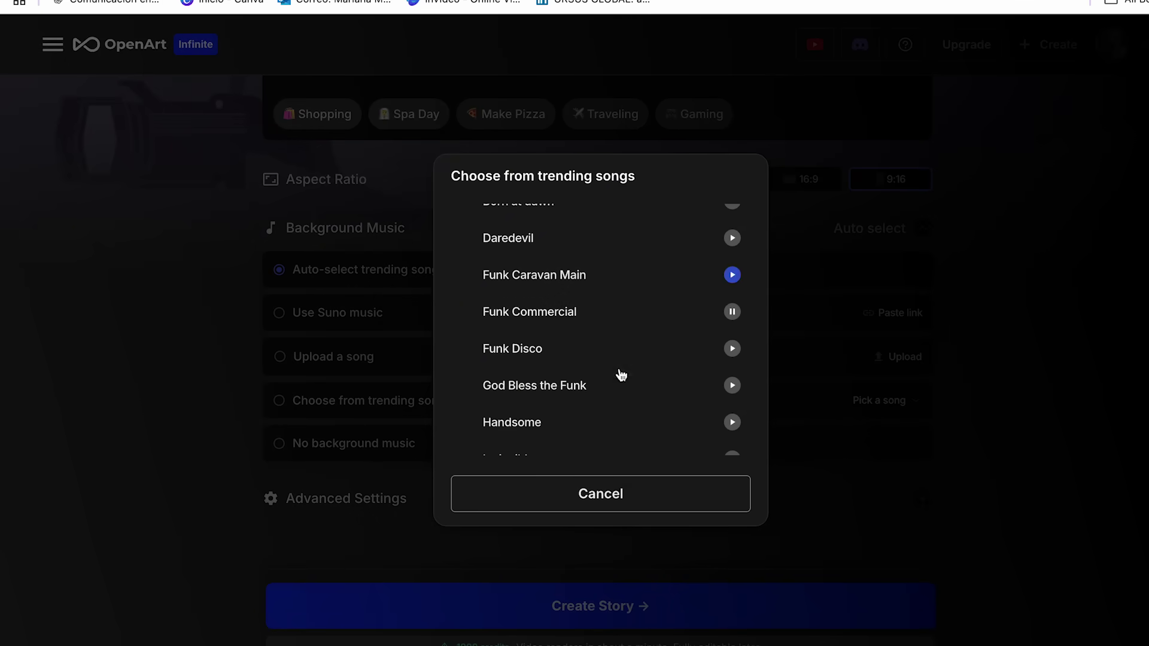
left_click(892, 376)
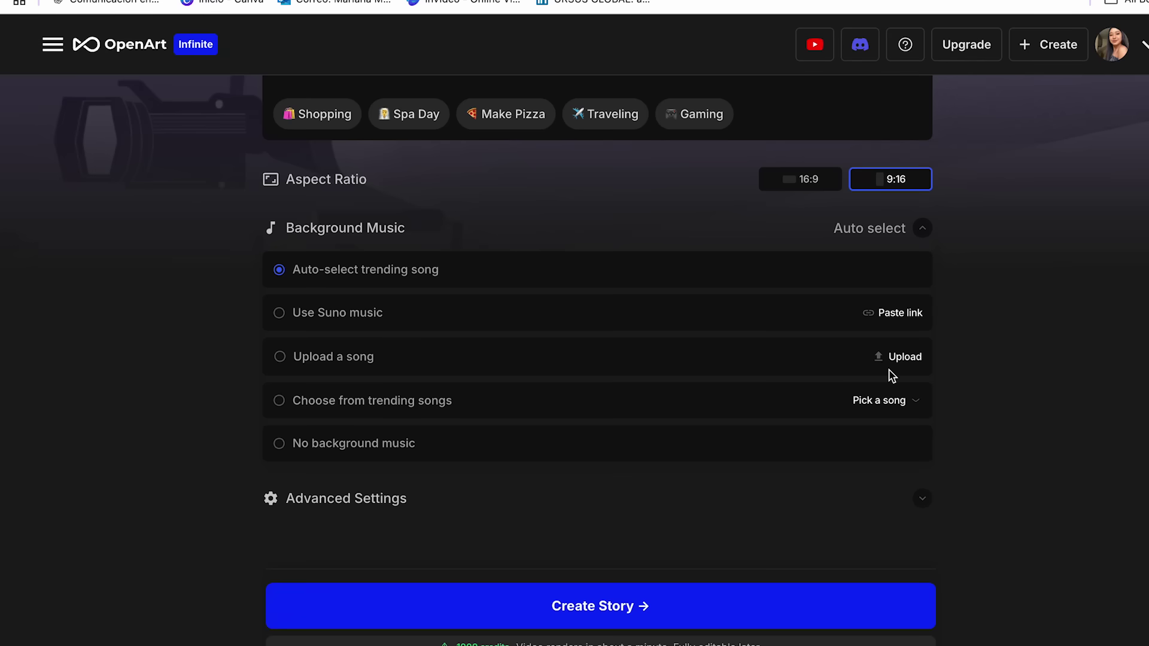
Upload a song file, trim its end to make miau_trimmed.wav, and preview the trimmed section.
left_click(881, 359)
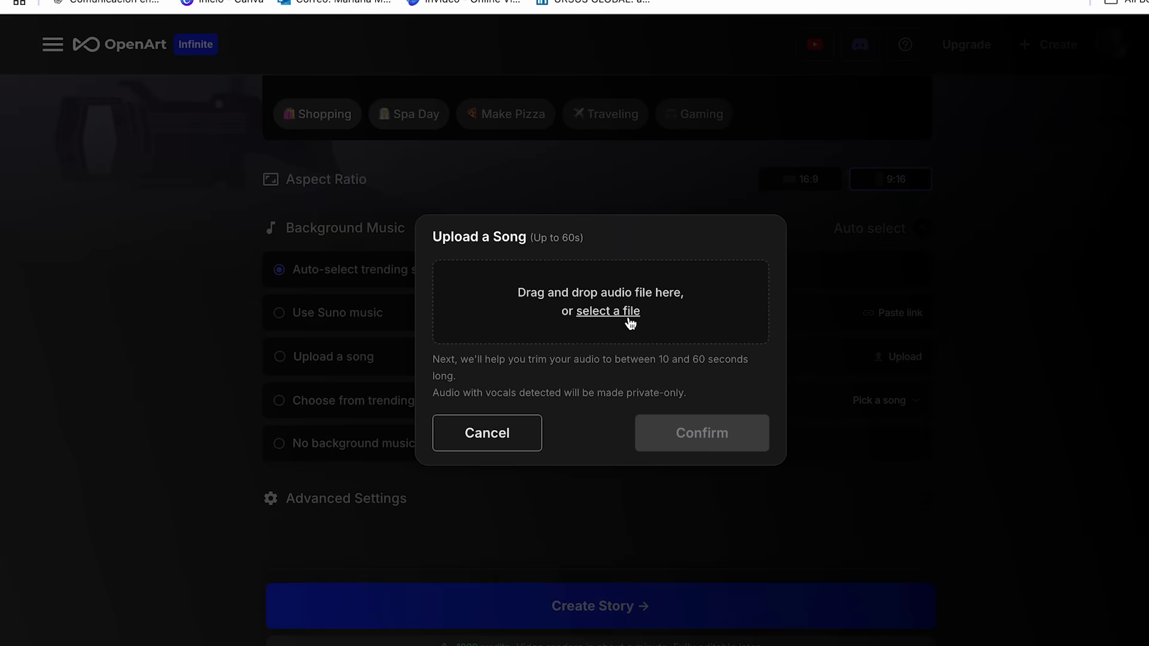
left_click(607, 311)
scroll(694, 329, "down", 5)
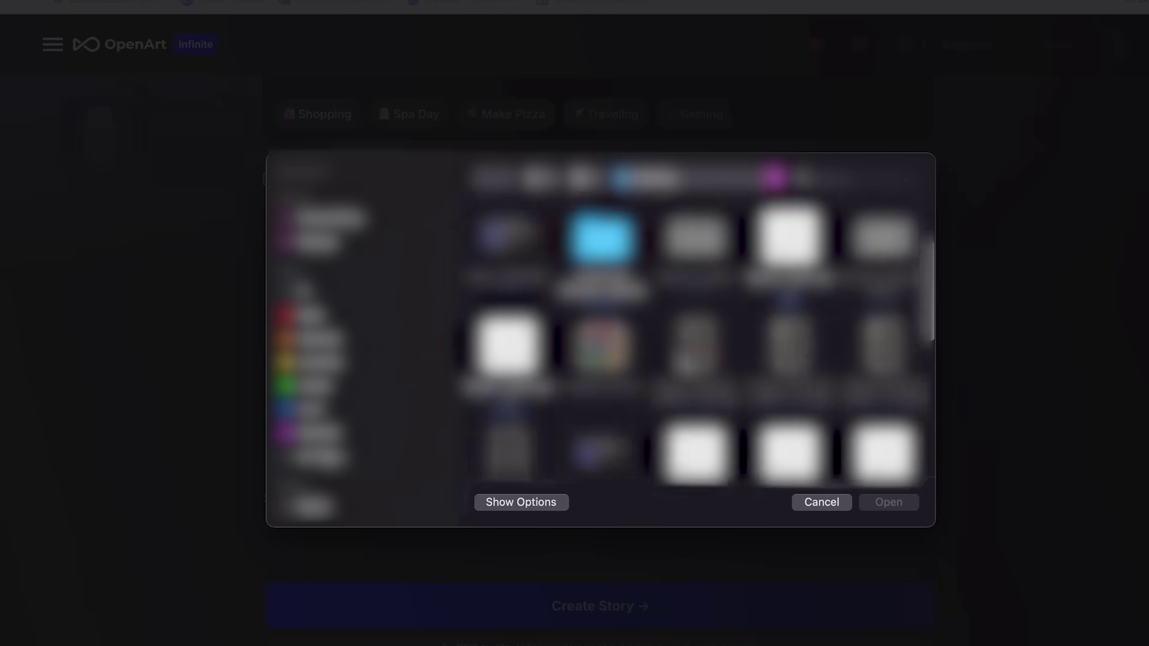
left_click(507, 398)
key("Return")
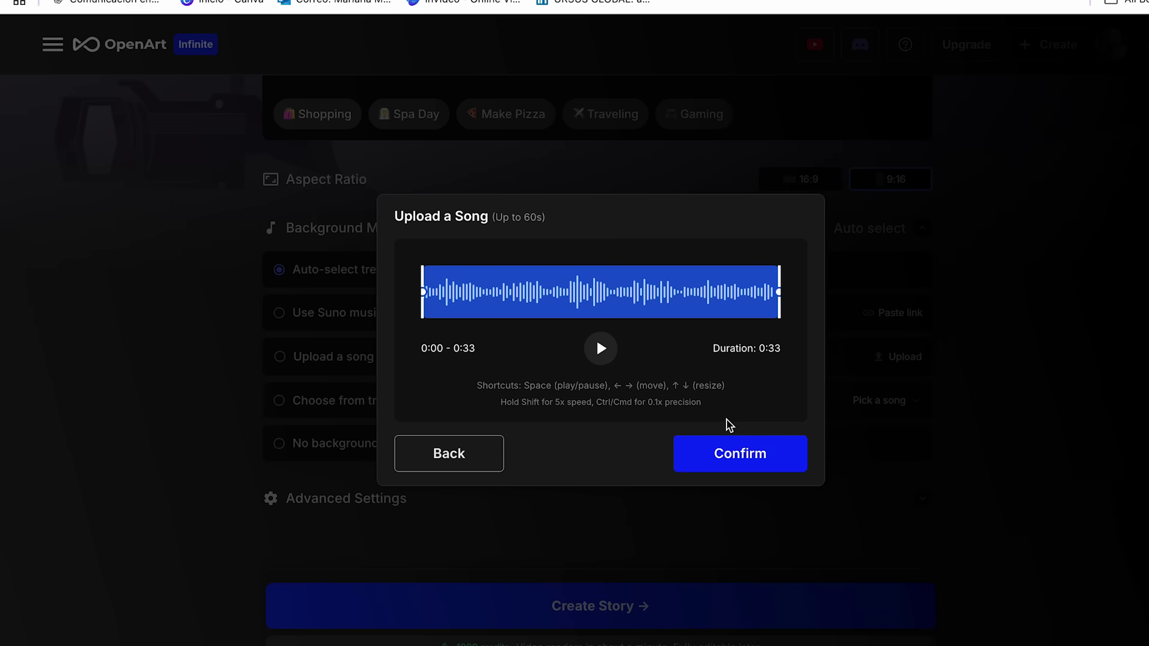
left_click_drag(779, 292, 661, 291)
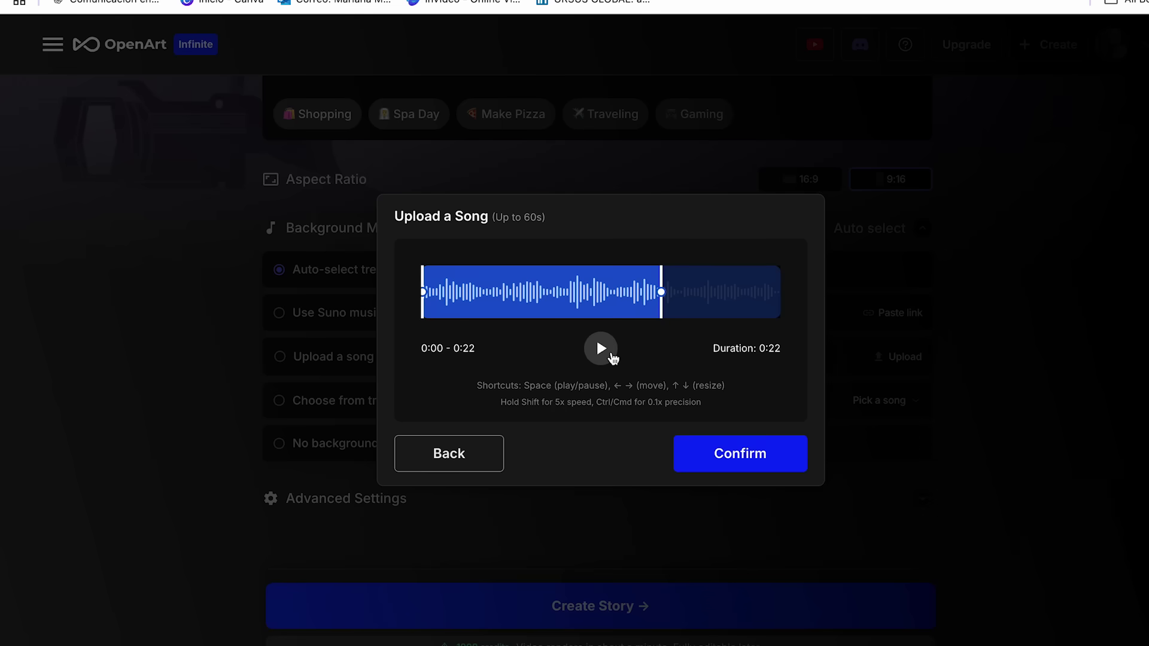
left_click(608, 351)
key("XF86AudioRaiseVolume")
key("XF86AudioRaiseVolume")
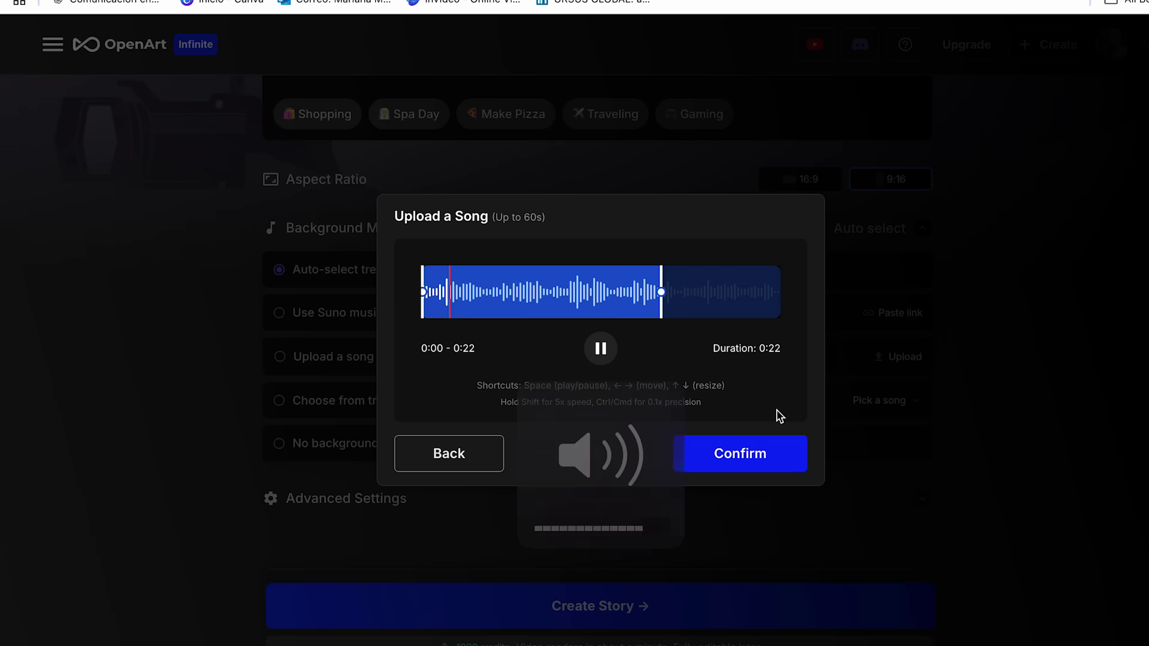
left_click(600, 348)
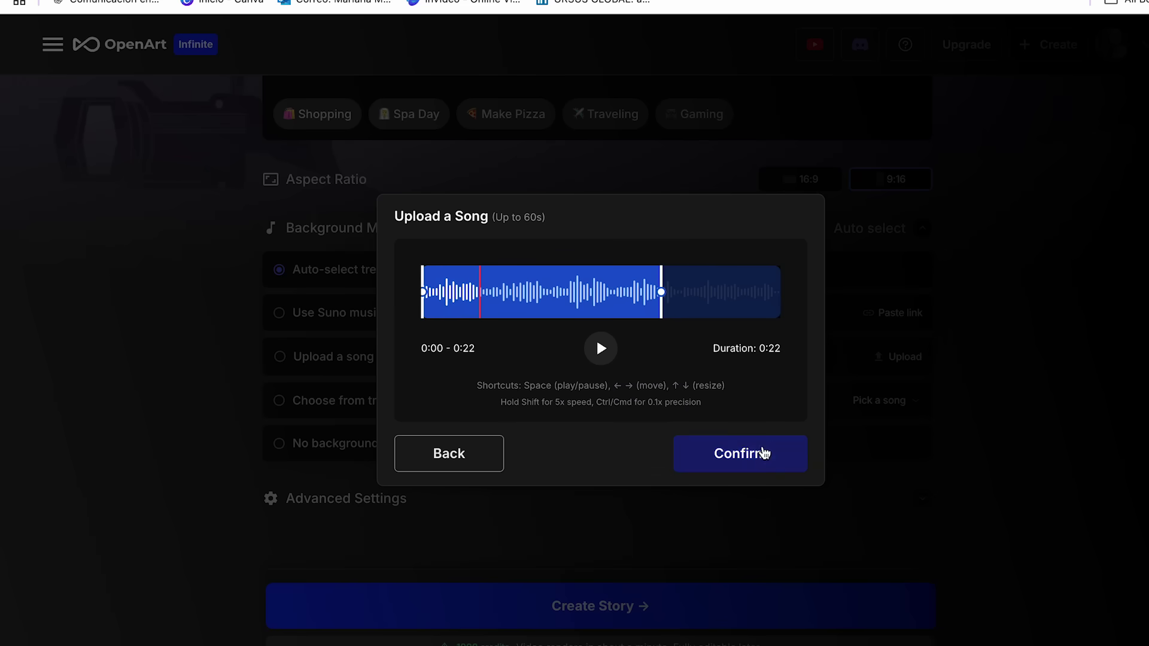
Confirm miau_trimmed.wav as the background music and generate the story.
left_click(751, 456)
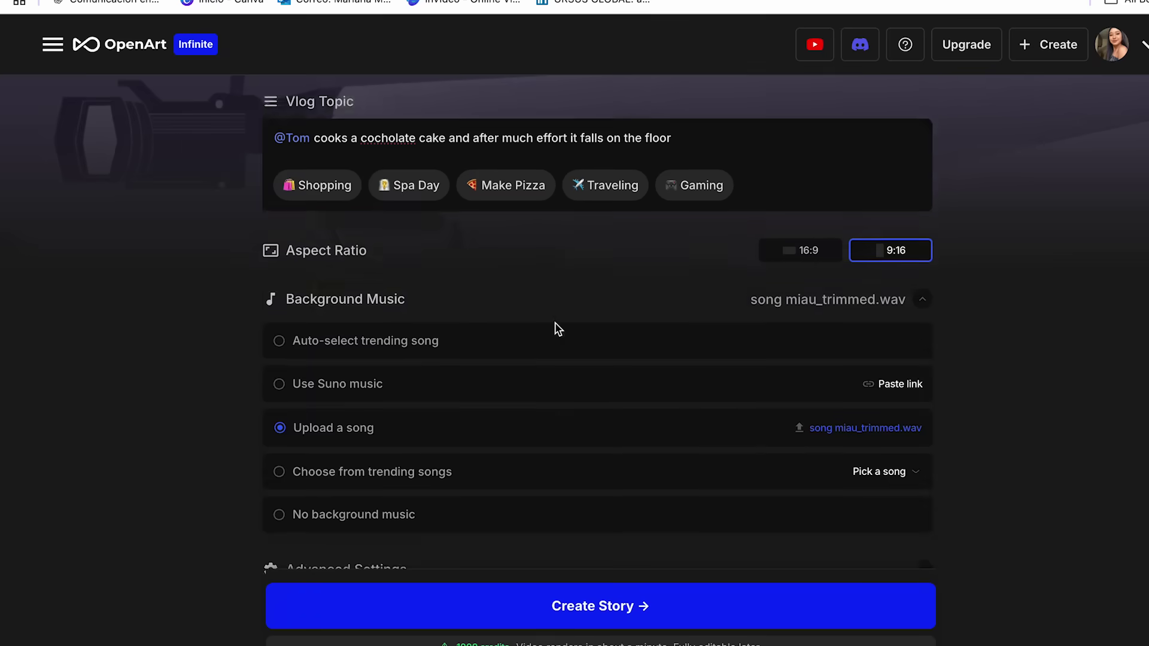
scroll(556, 328, "up", 5)
scroll(585, 383, "down", 7)
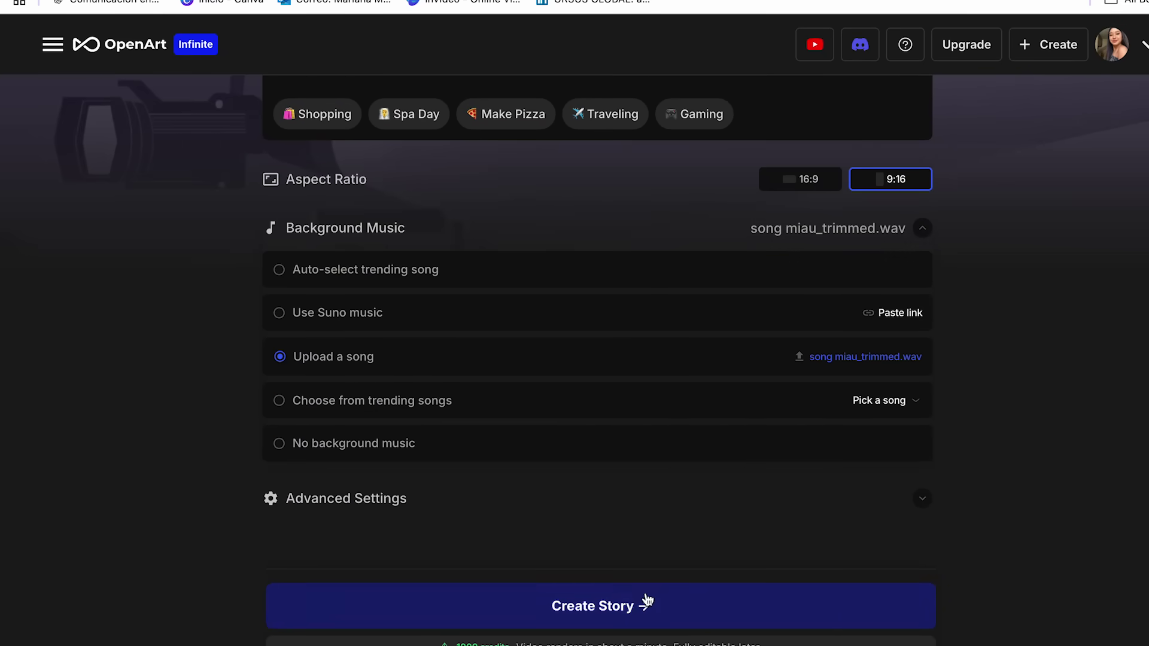
left_click(683, 606)
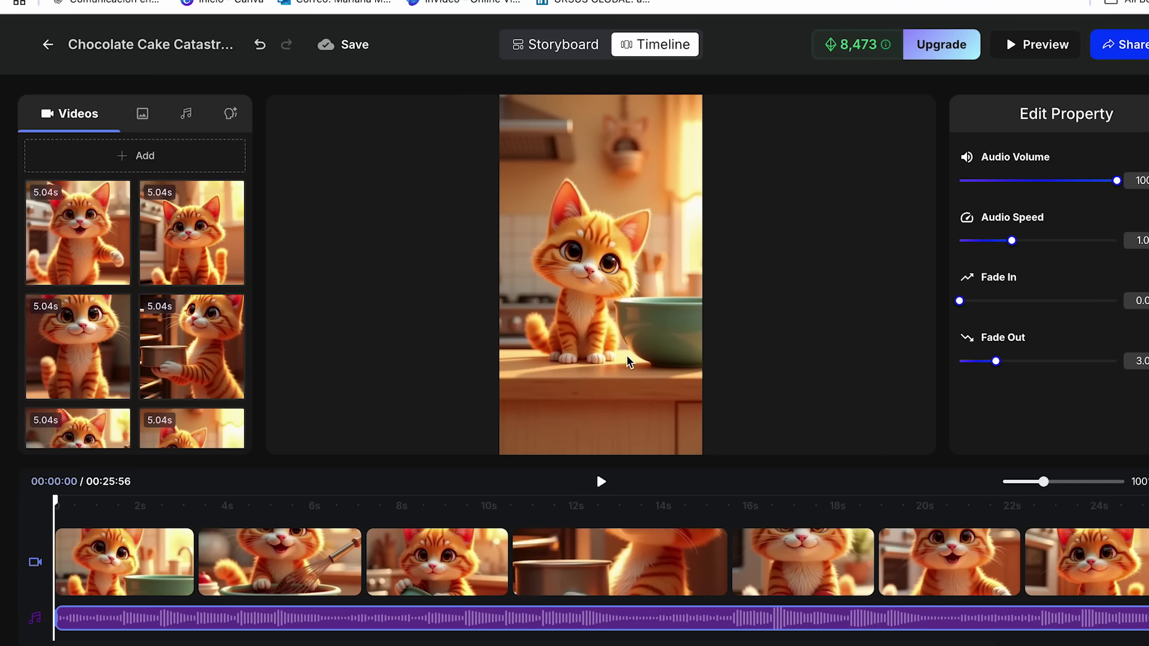
Raise the system volume and jump the generated vlog's playback to about 13 seconds.
key("XF86AudioRaiseVolume")
key("XF86AudioRaiseVolume")
key("XF86AudioRaiseVolume")
left_click(627, 500)
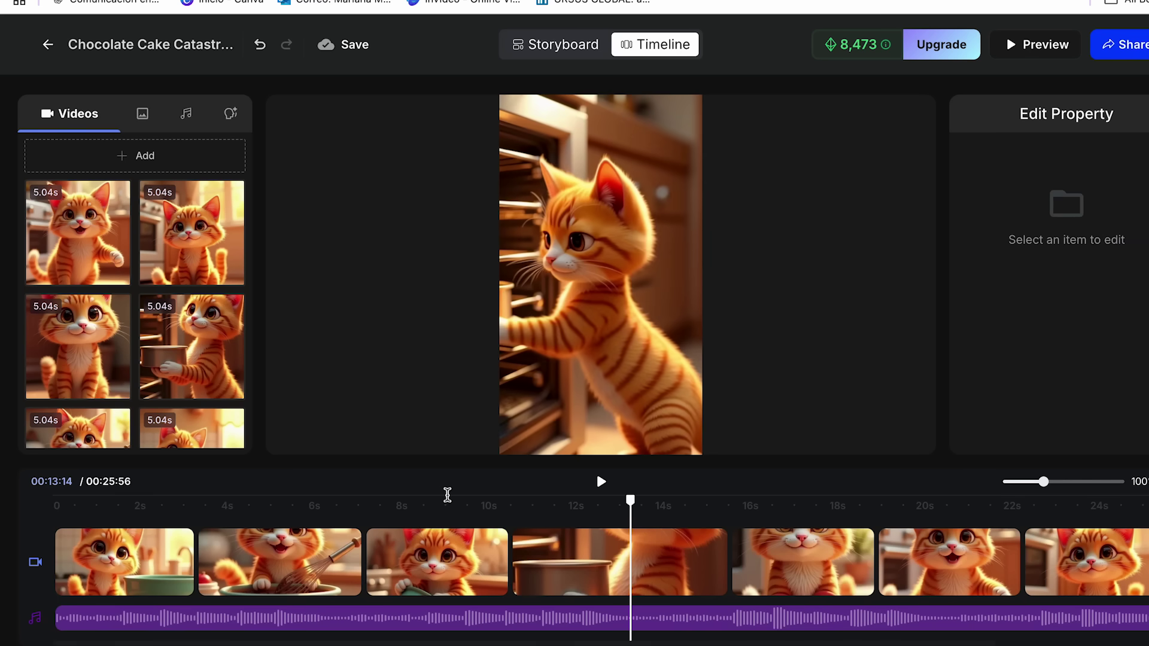
Scrub the timeline to 9, 12.5 and 17.6 seconds and inspect the fifth and second clips.
left_click(448, 496)
left_click(600, 499)
left_click(821, 500)
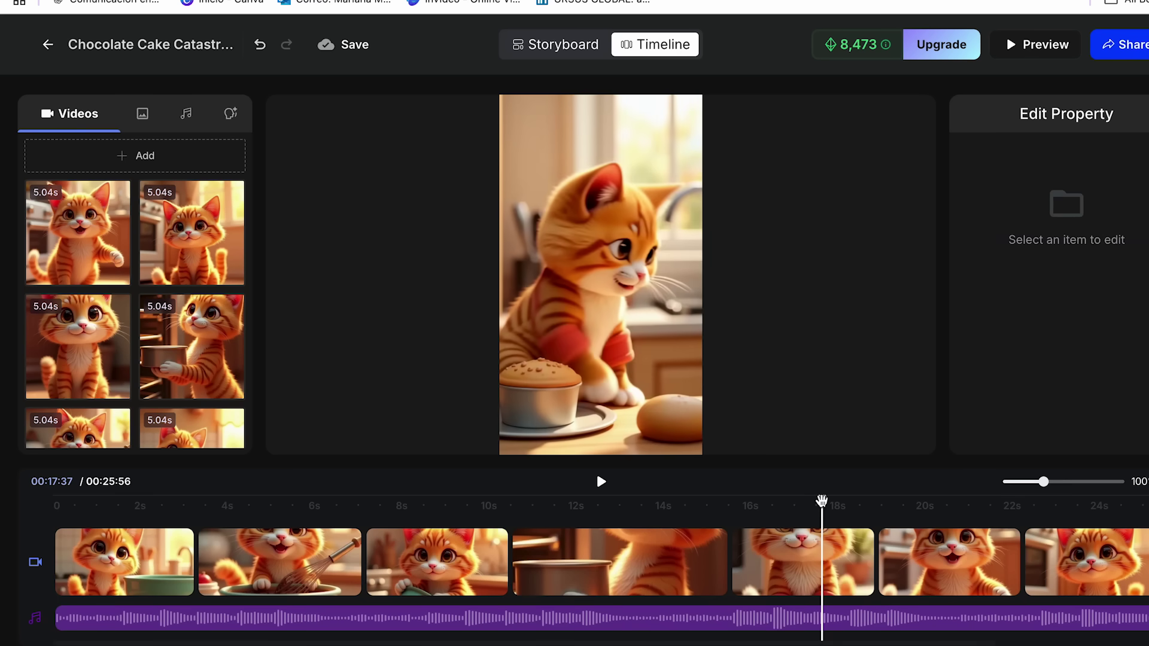
left_click(816, 564)
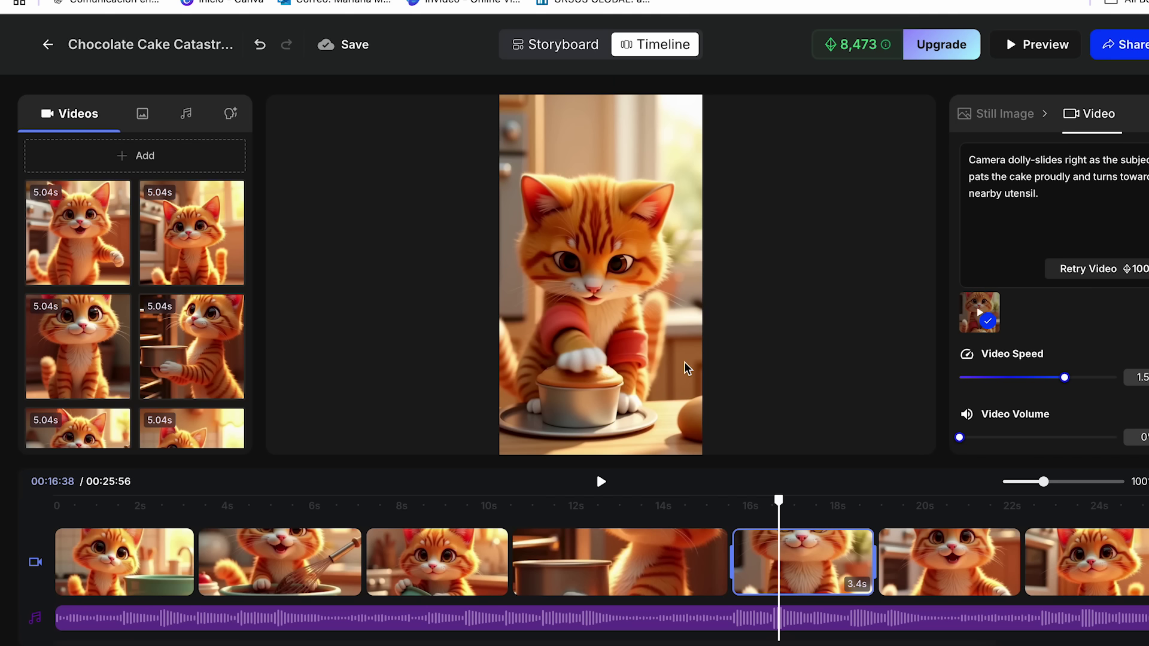
left_click(357, 556)
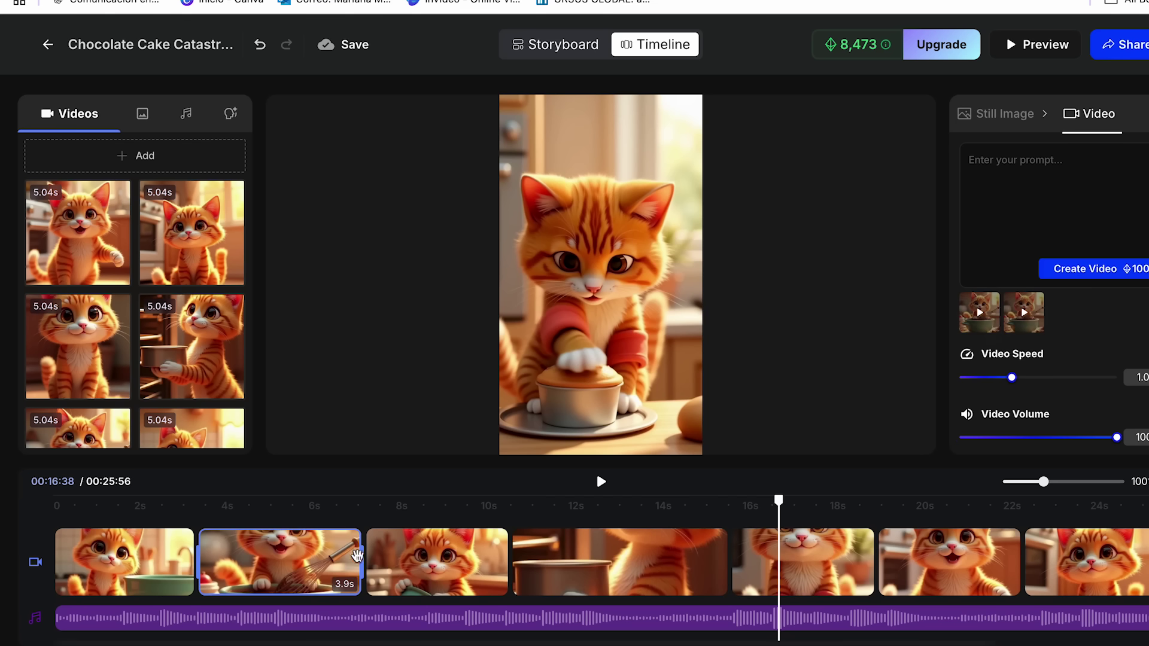
Play through around 12–17 seconds, then show the fifth clip's still-image prompt.
left_click(586, 505)
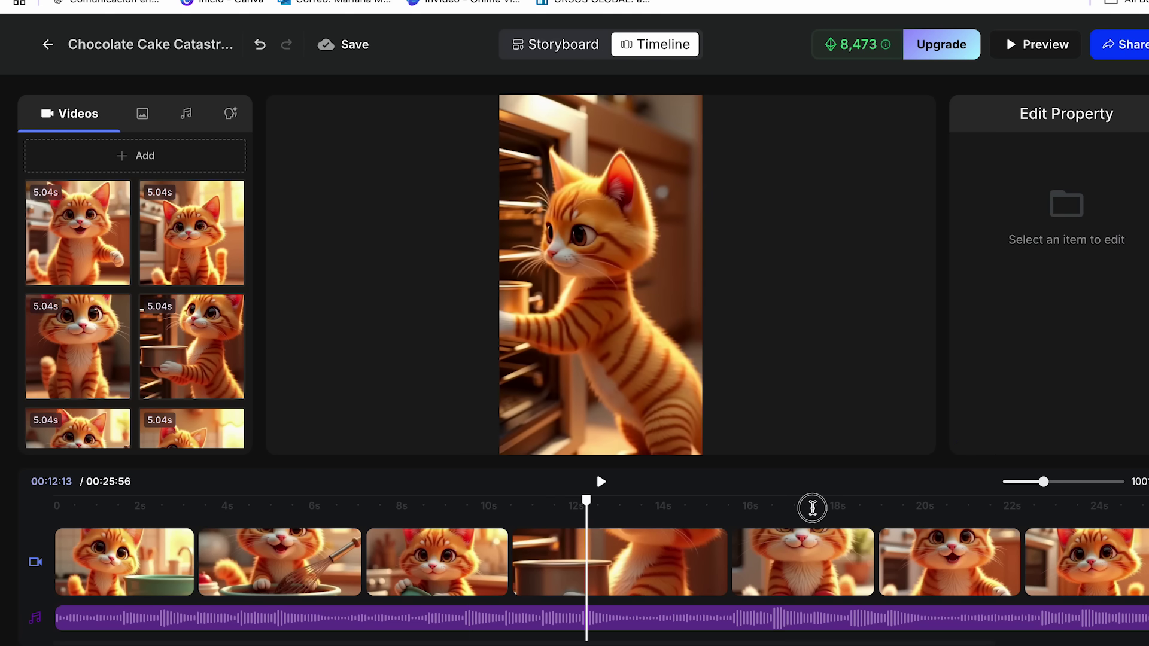
left_click(812, 506)
left_click(736, 506)
left_click(600, 481)
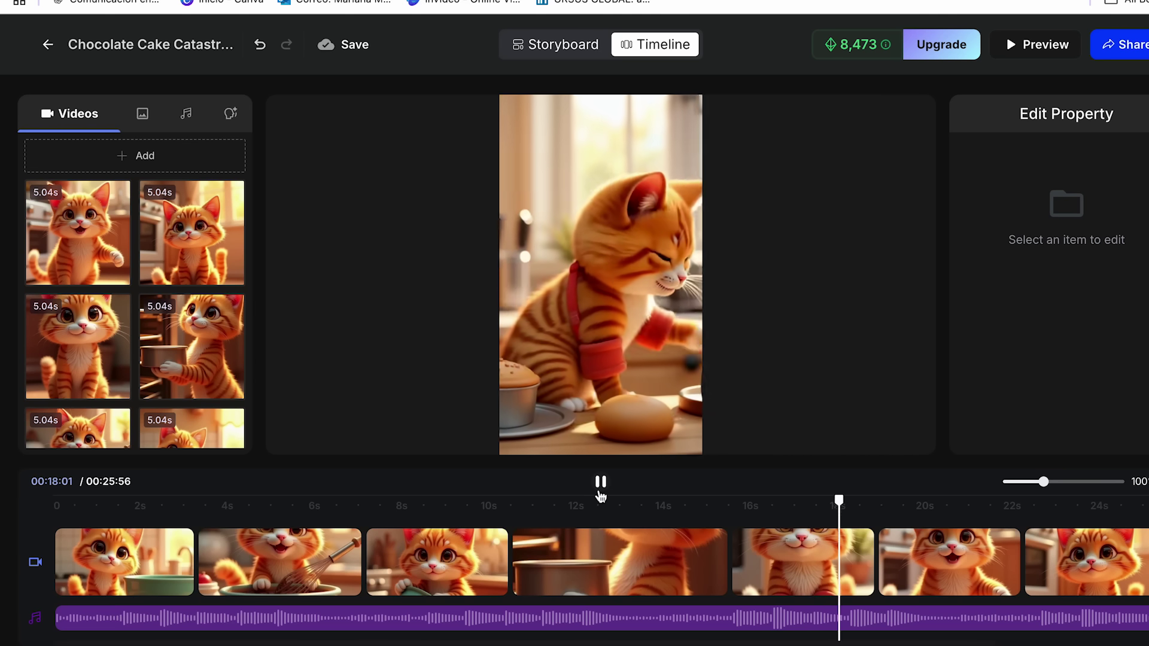
left_click(600, 482)
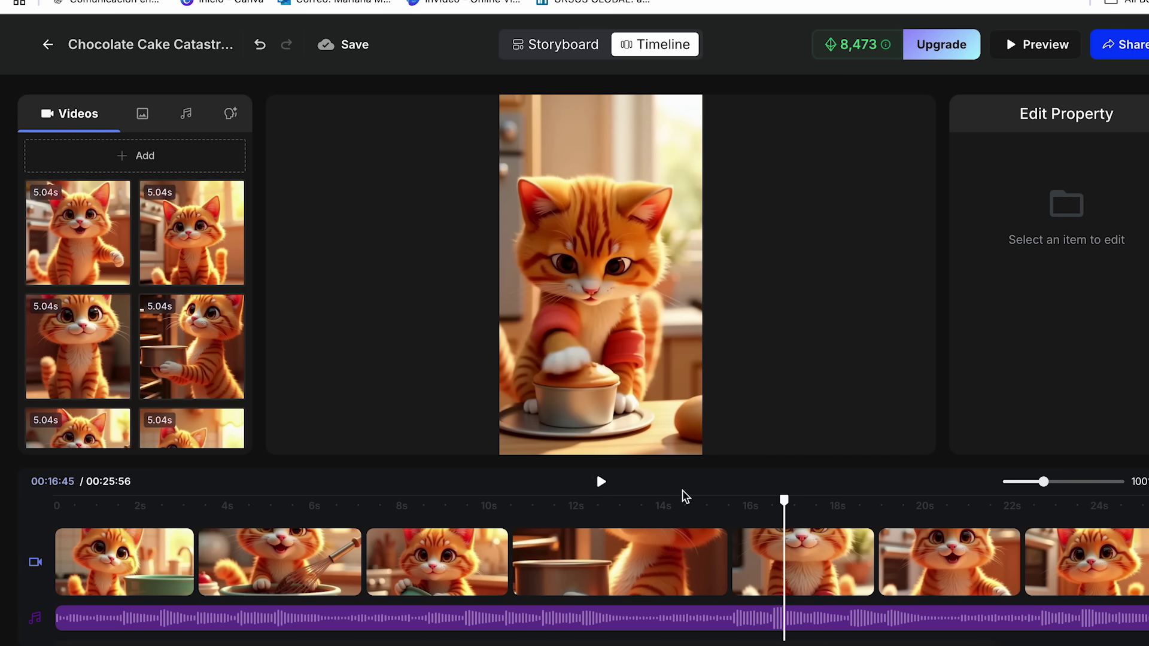
left_click(788, 571)
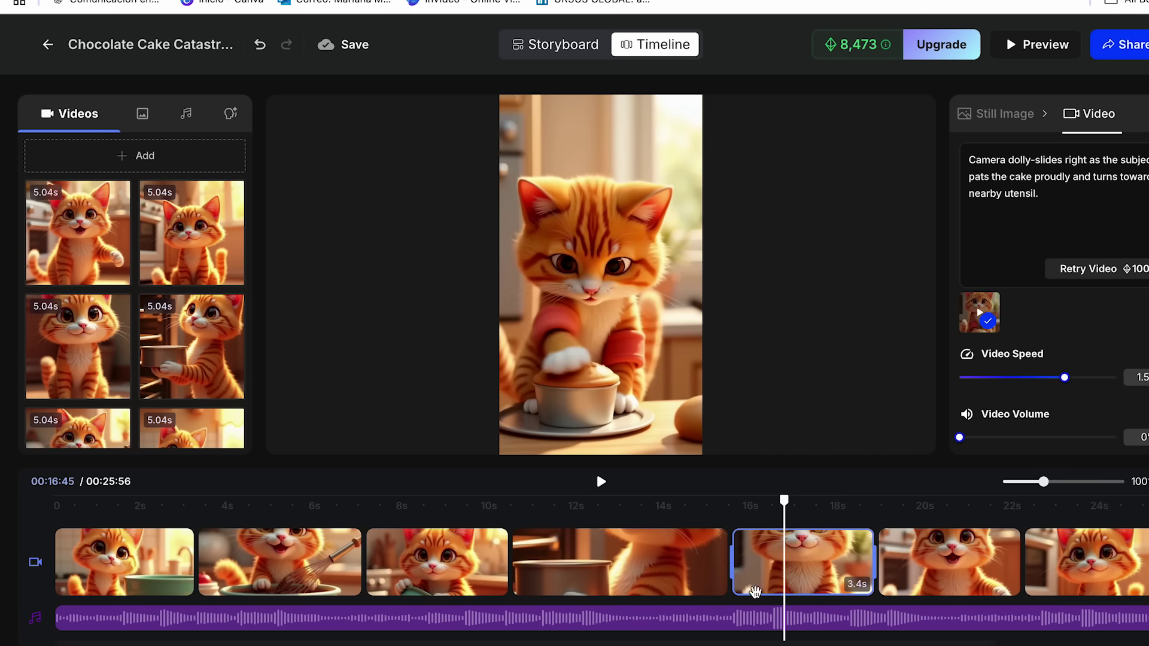
left_click(997, 115)
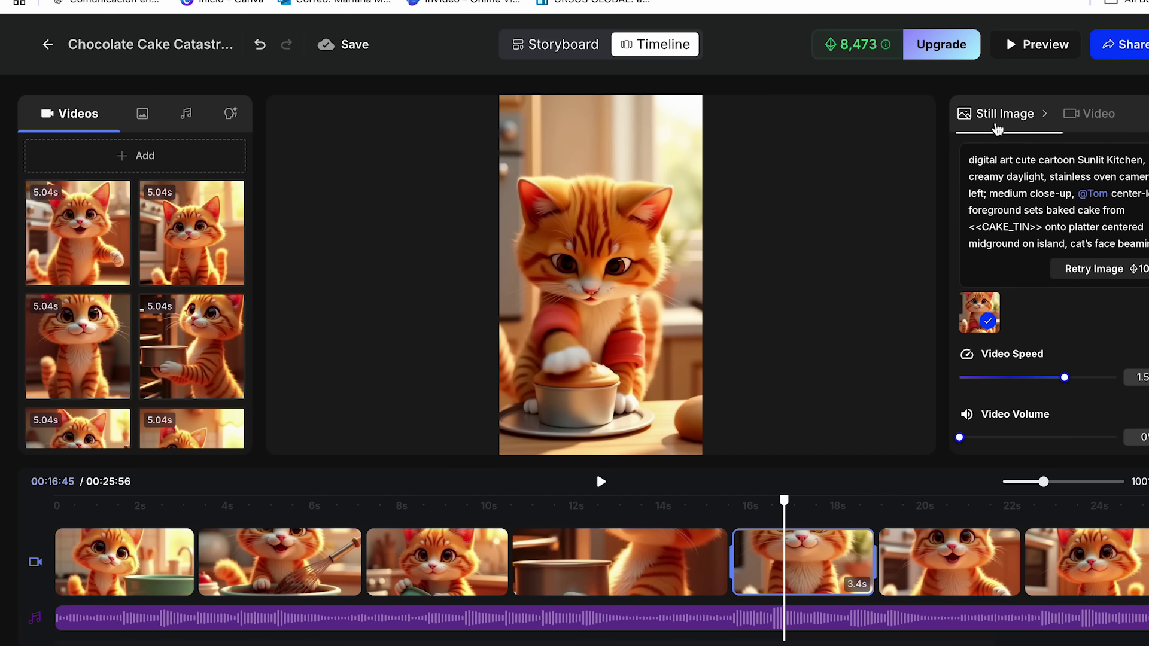
In the Storyboard, cut '<<OVEN_MITT>> tucked under arm, sharp focus' from scene 9's prompt.
left_click(555, 44)
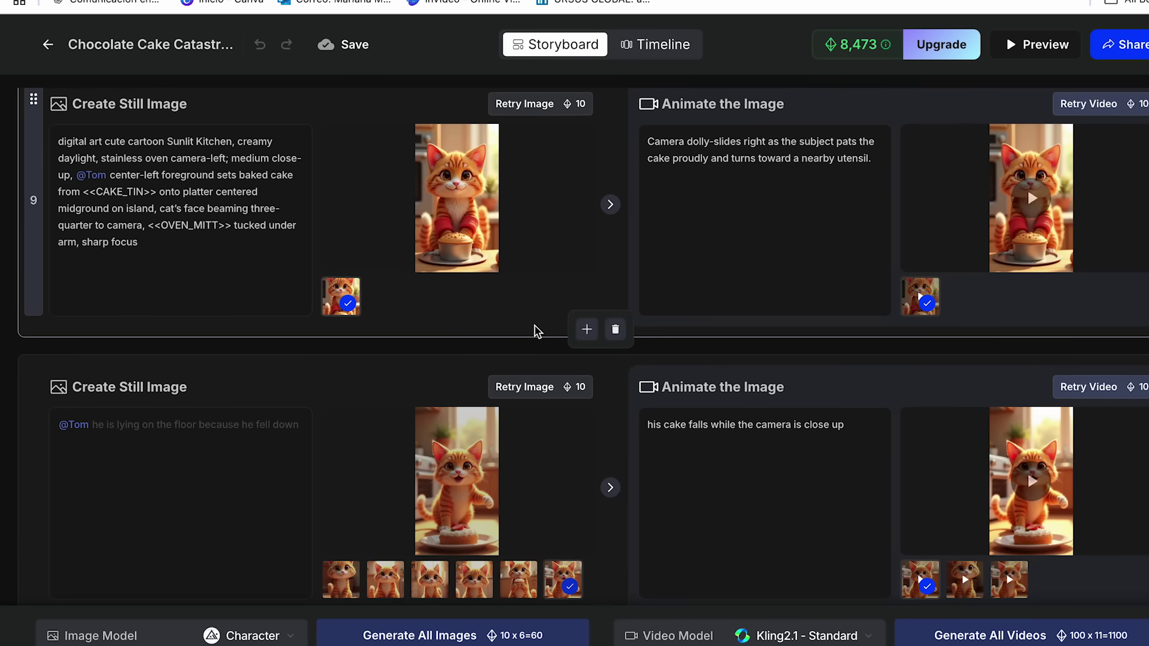
scroll(537, 331, "up", 1)
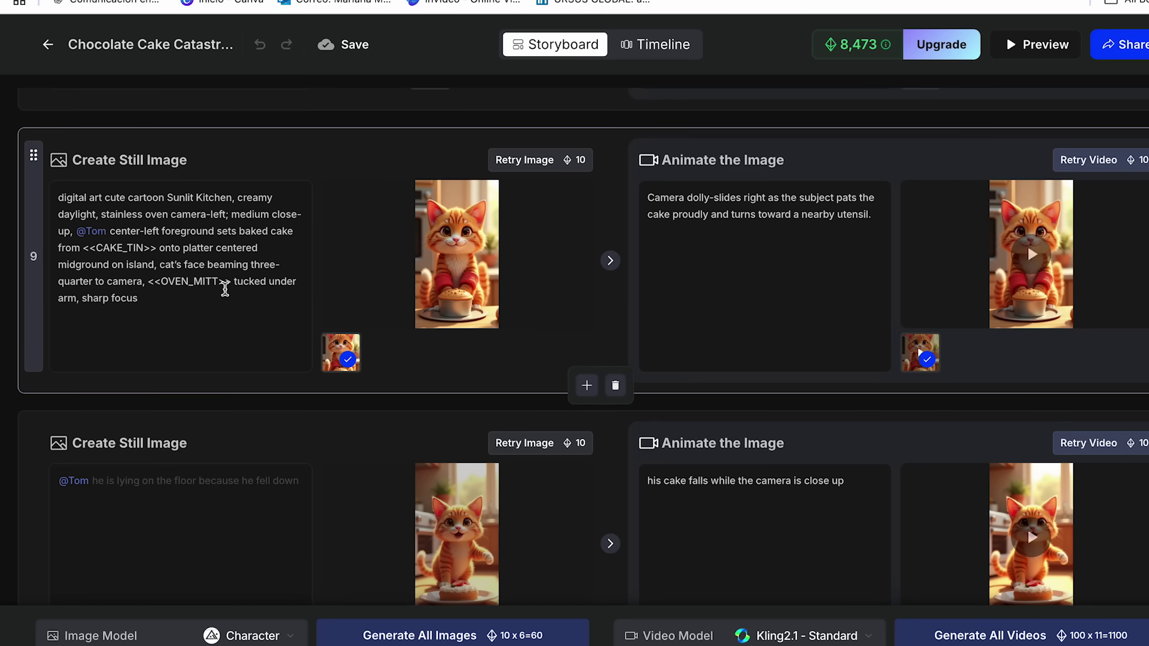
left_click_drag(152, 285, 172, 296)
key("BackSpace")
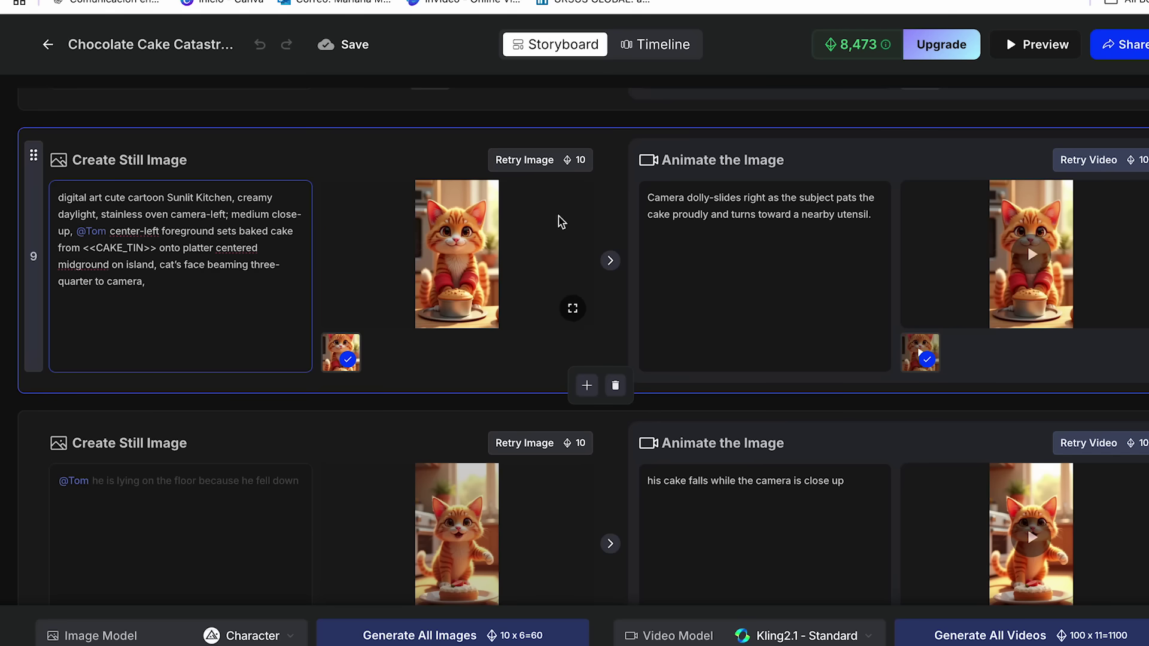
Retry scene 9's image, pick the new pie-dish variant and regenerate its clip to match.
left_click(532, 162)
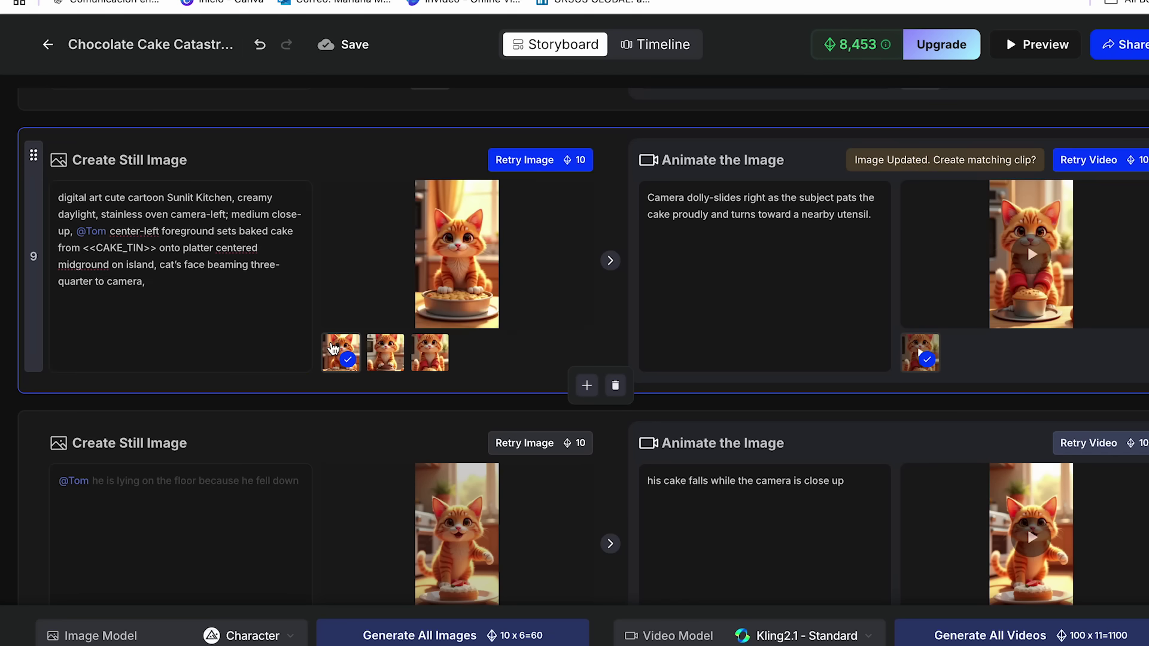
left_click(381, 357)
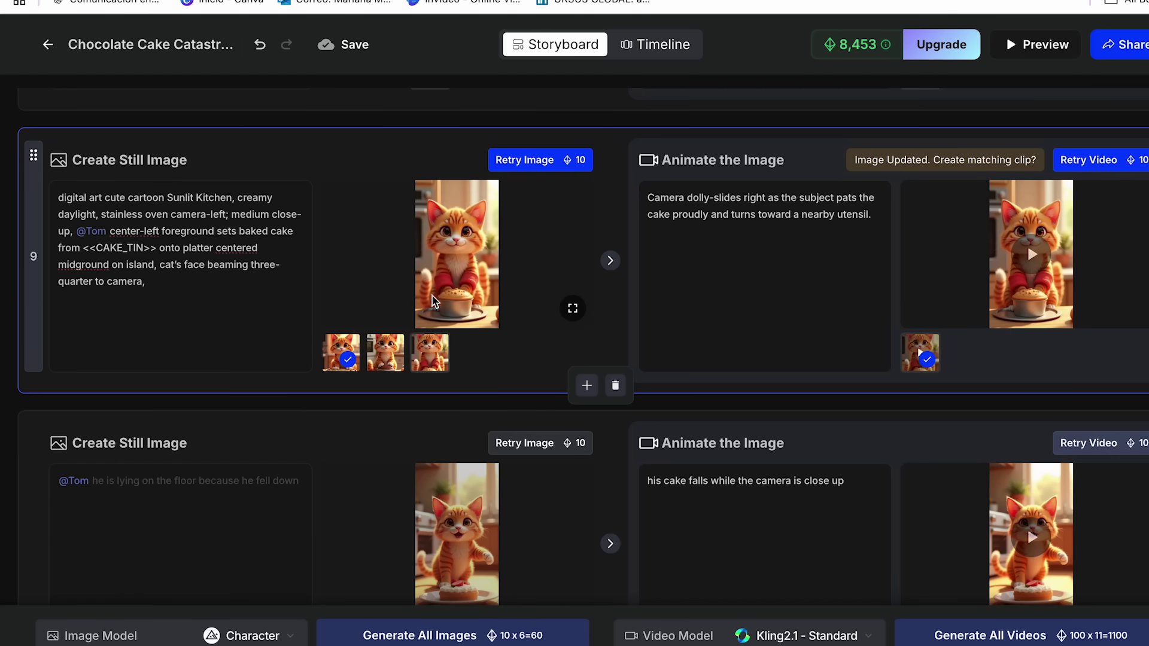
left_click(345, 360)
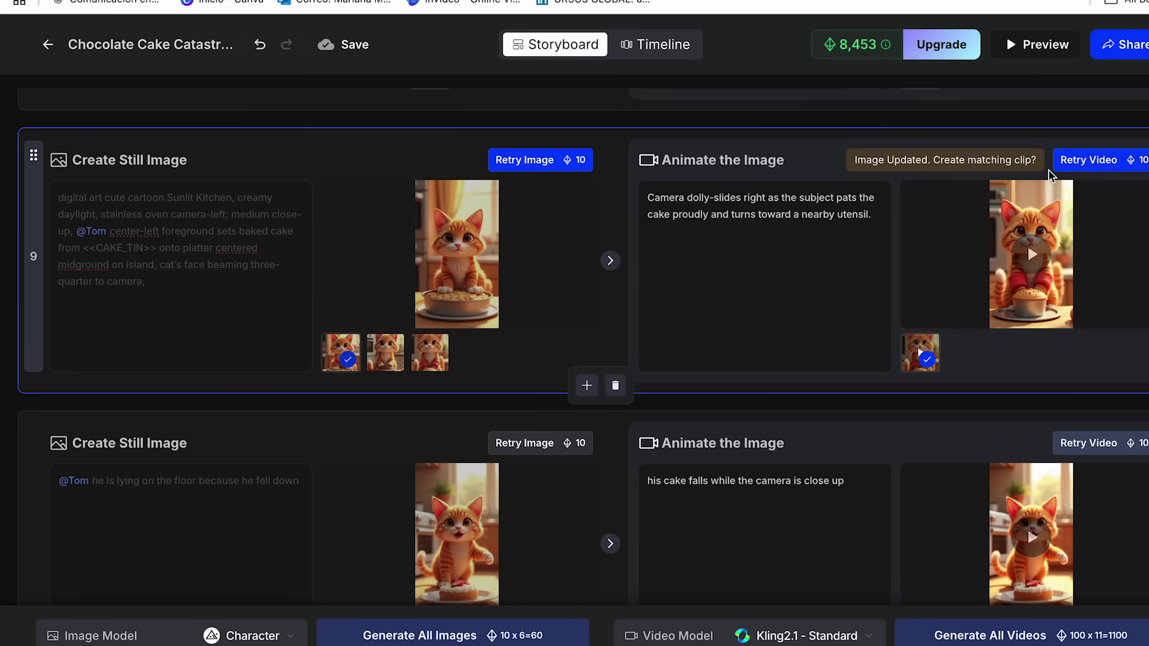
left_click(1069, 166)
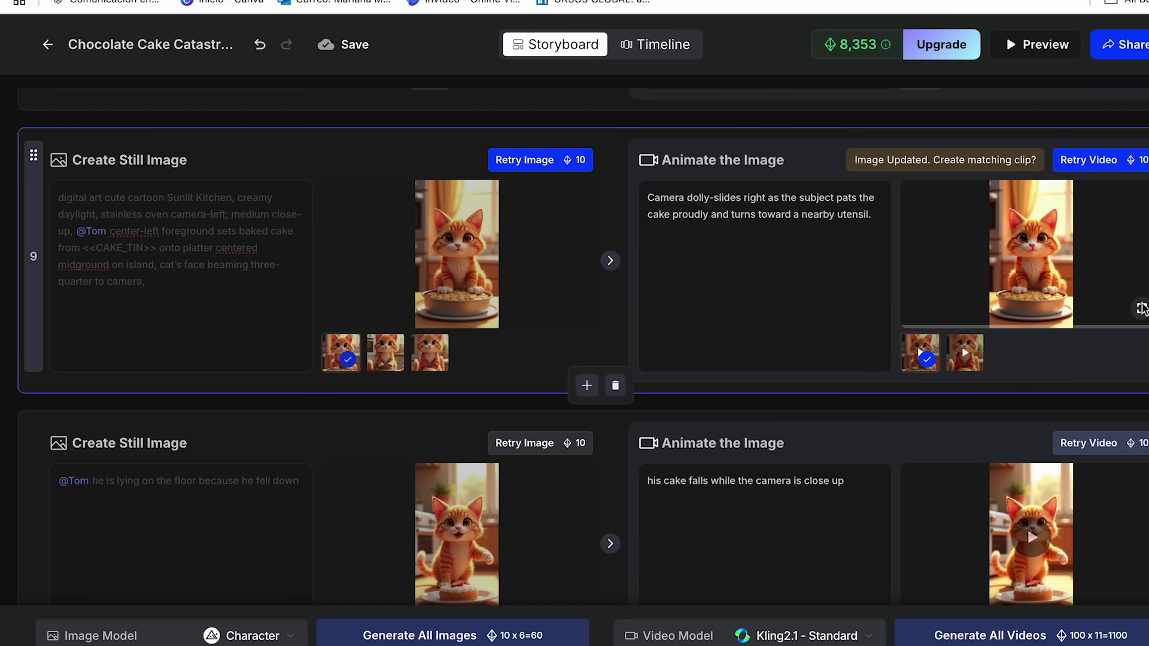
Preview the regenerated scene 9 clip fullscreen, then return to the timeline editor.
left_click(1141, 308)
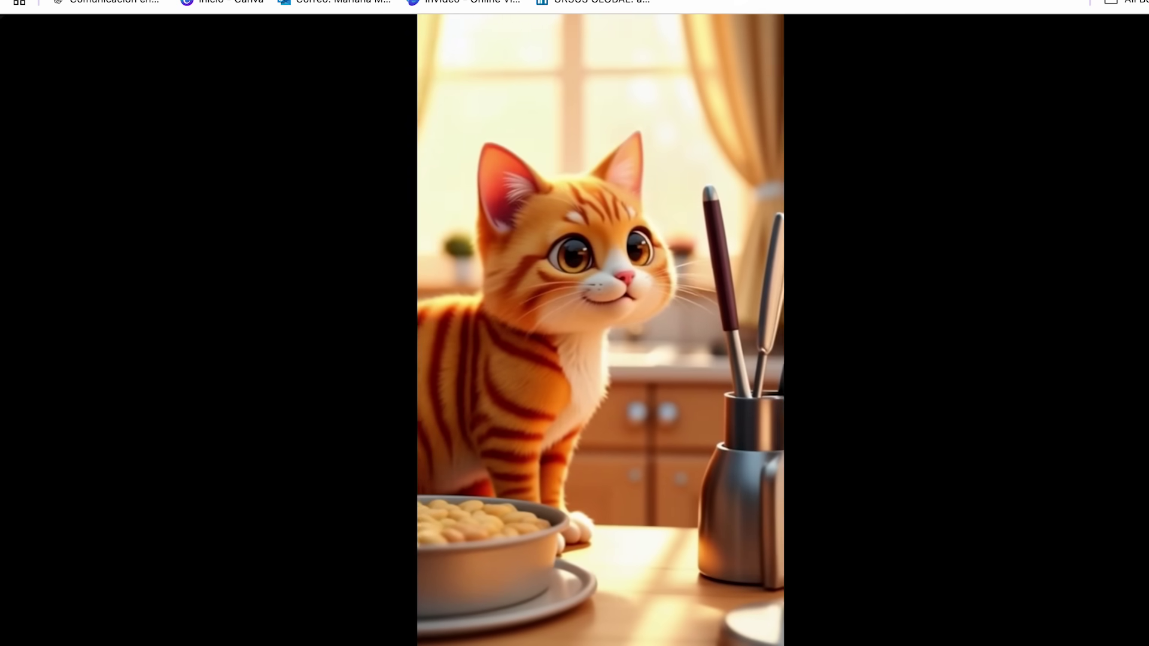
key("Escape")
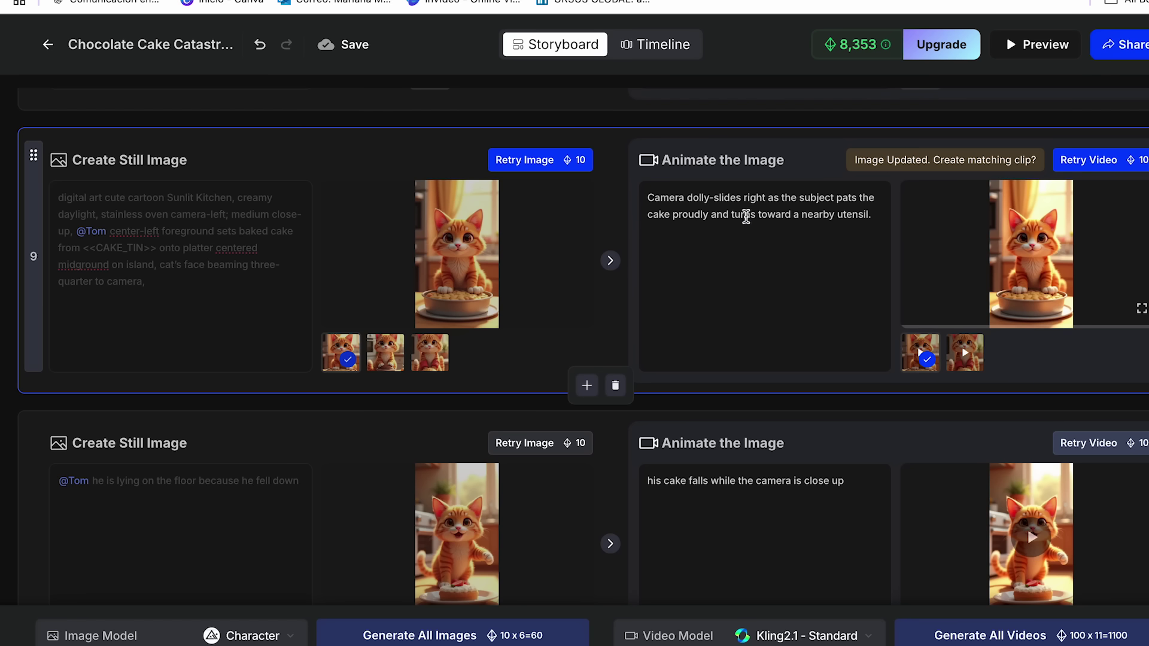
left_click(664, 47)
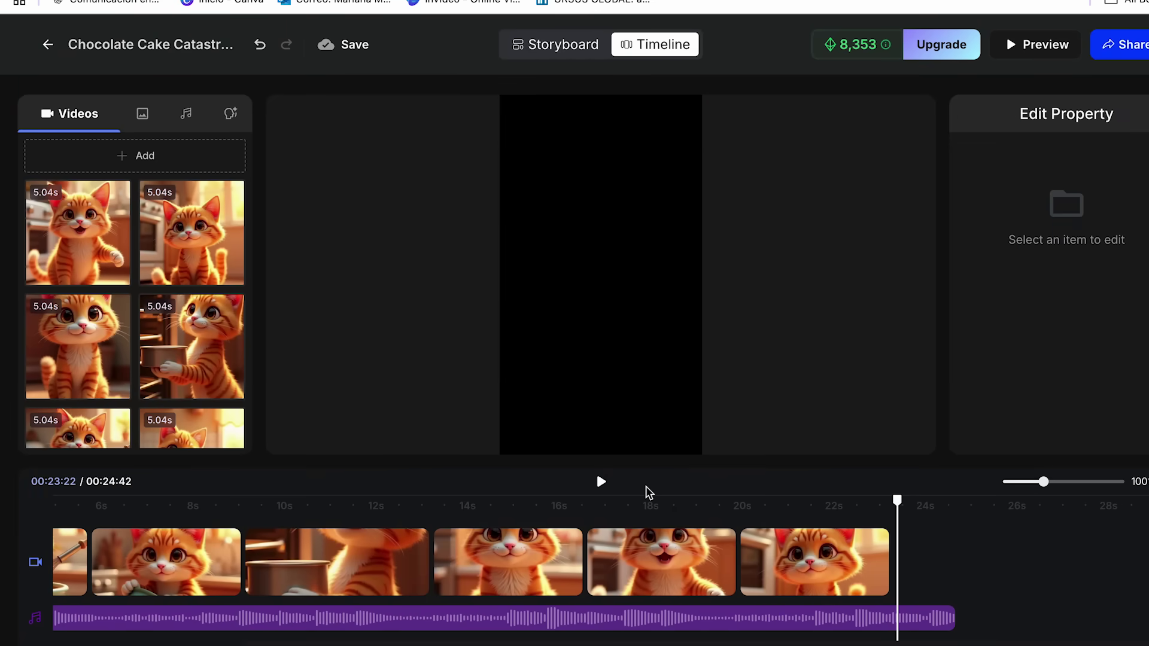
left_click(367, 520)
left_click(56, 506)
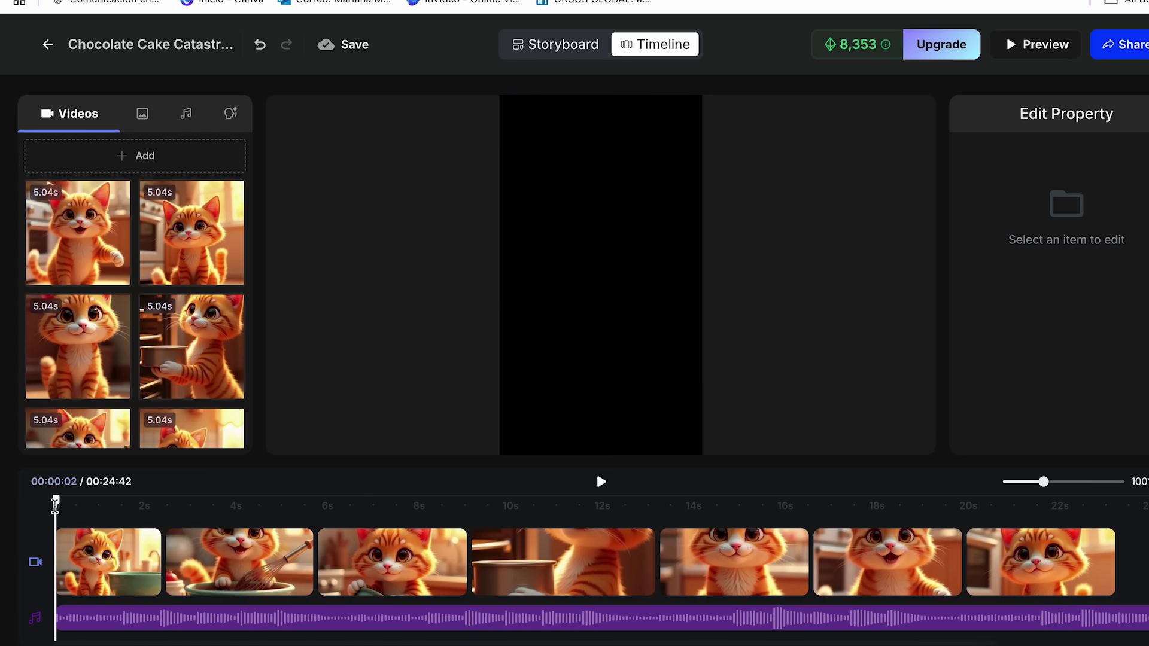
left_click(600, 479)
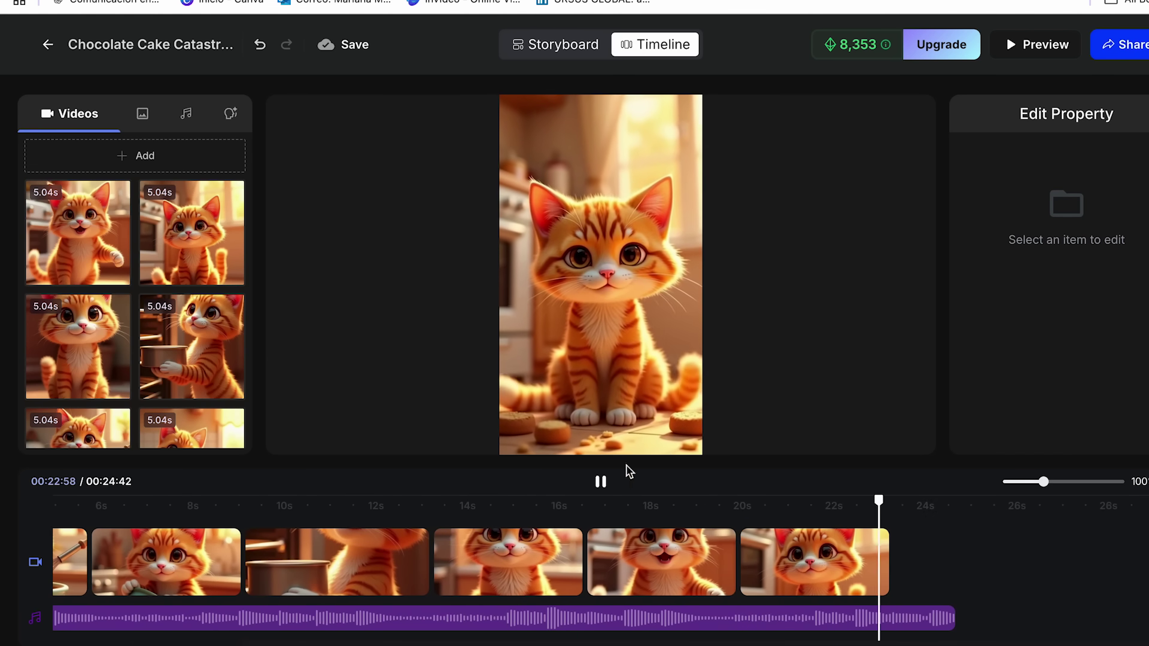
left_click(600, 480)
left_click(661, 563)
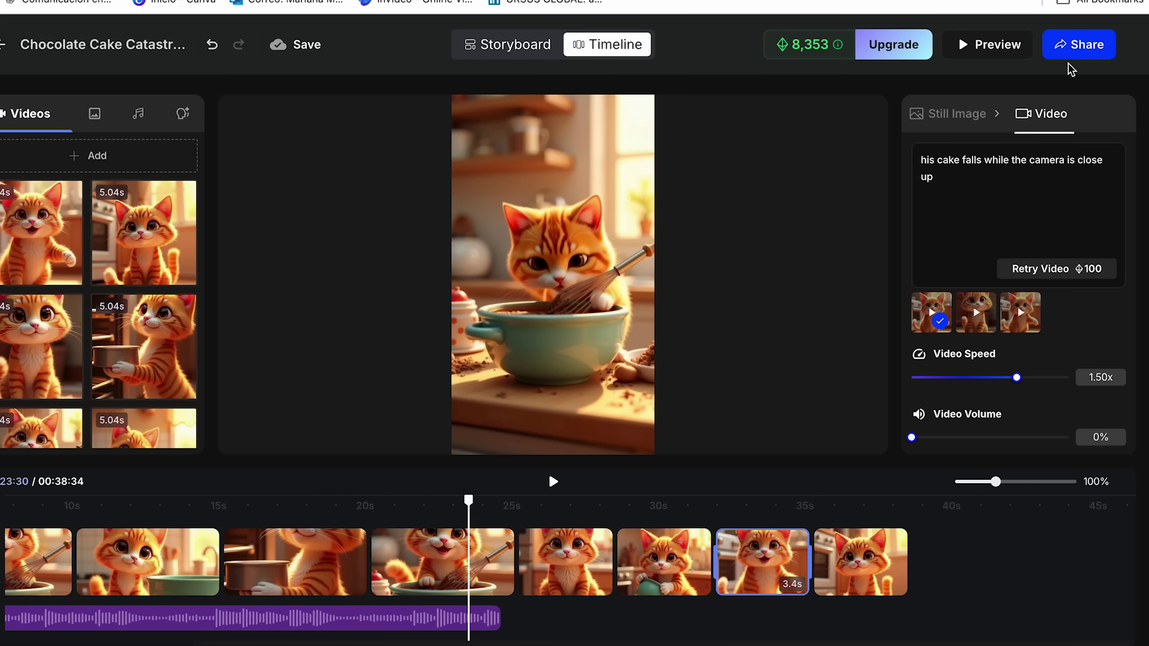
Pick Download from the vlog's Share menu to reach the export panel.
left_click(1071, 52)
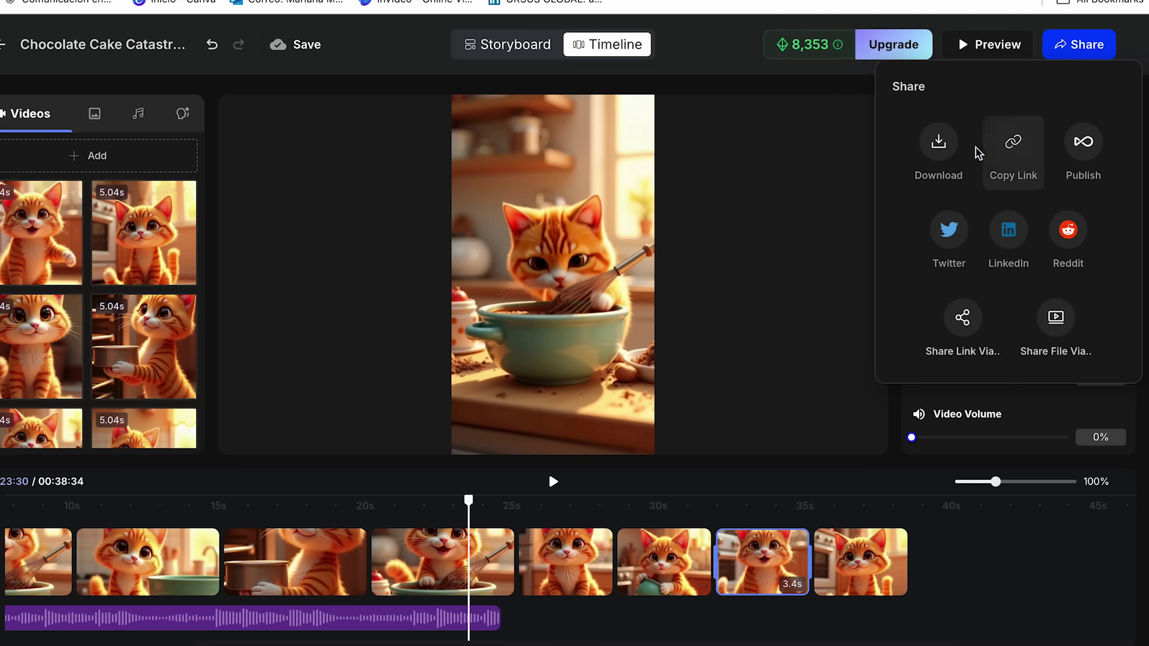
left_click(938, 144)
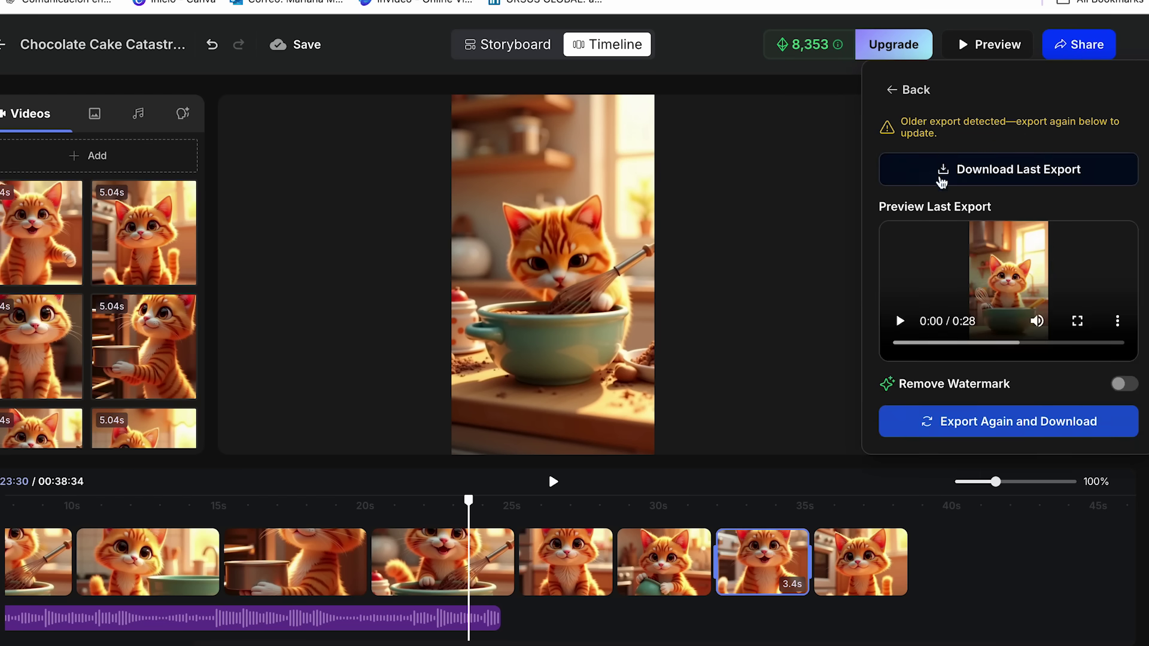